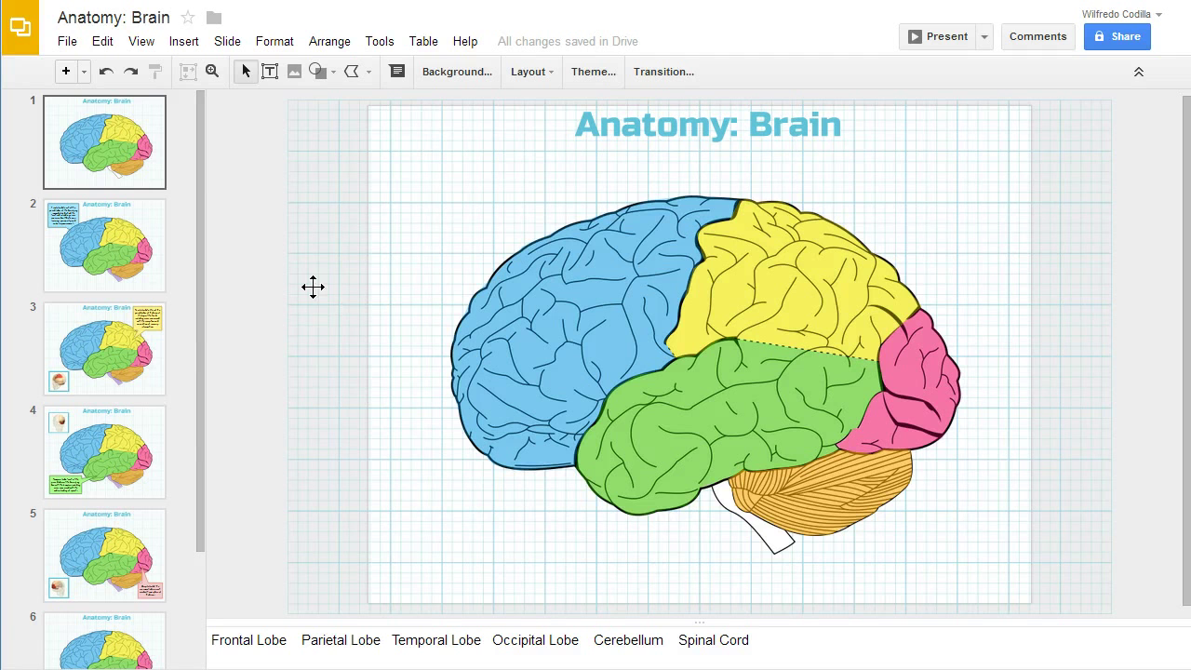
Search grid paper images and try the Title and Body layout, then undo it
click(293, 75)
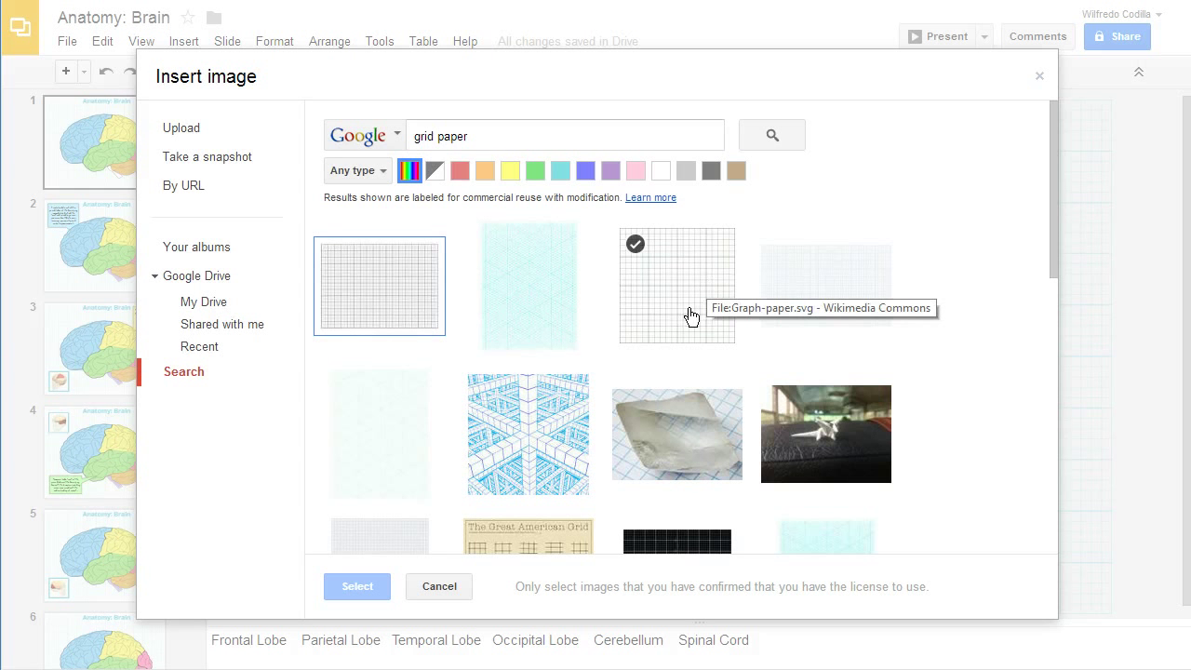
click(447, 588)
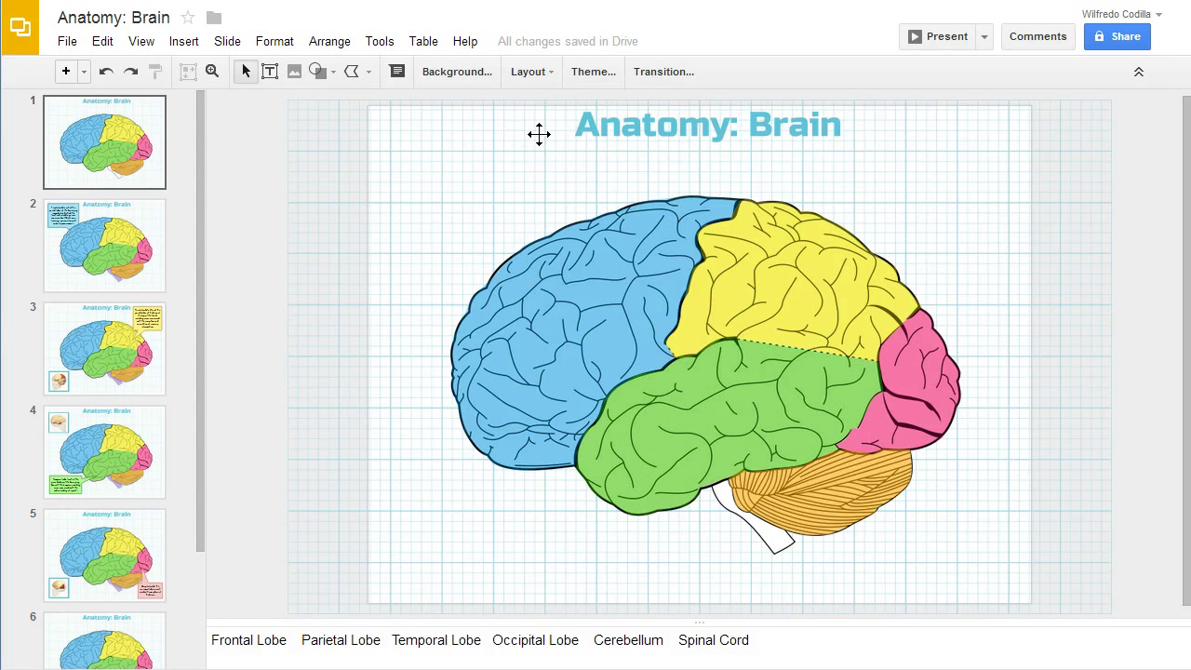
click(537, 79)
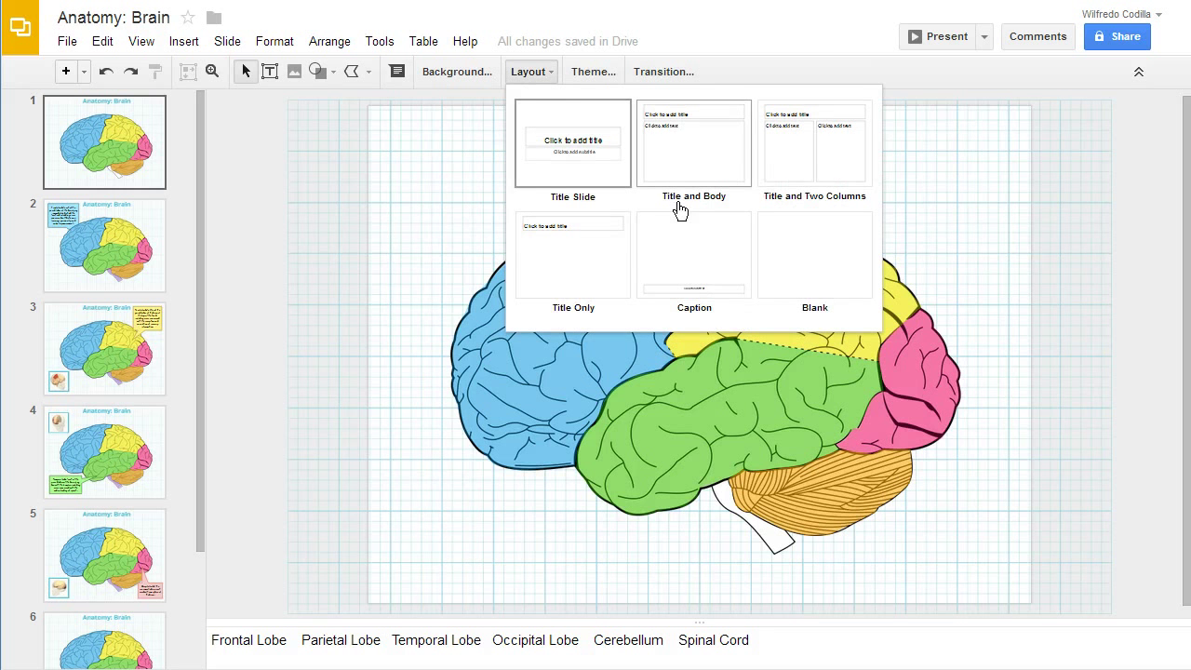
click(699, 175)
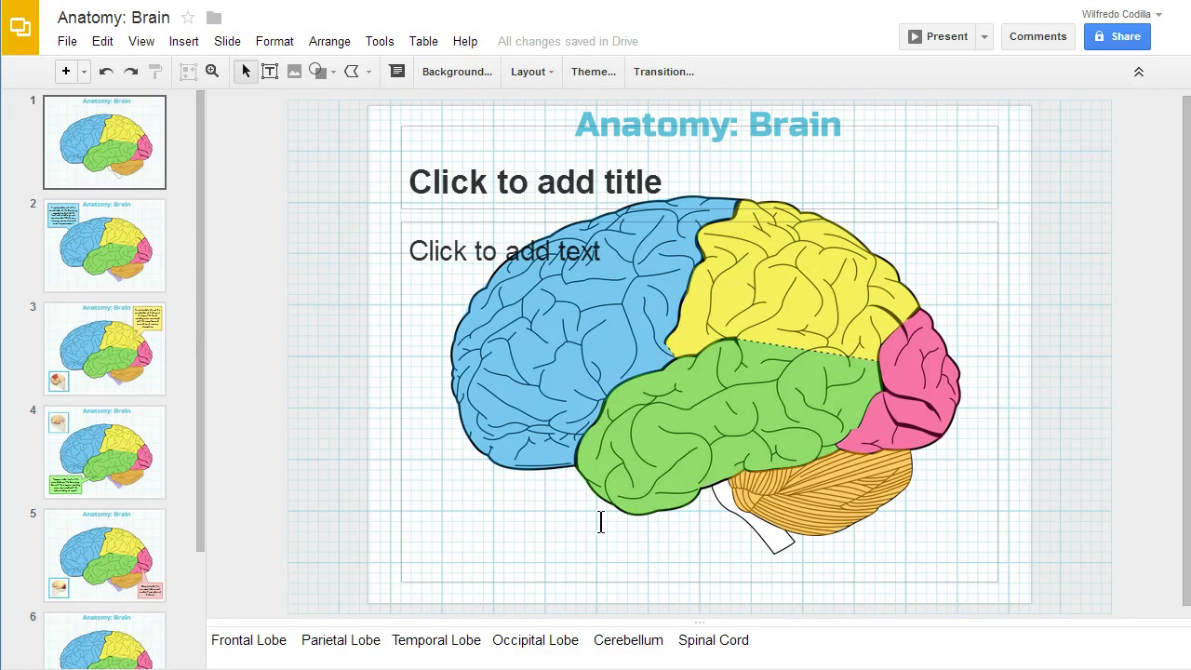
key(ctrl+z)
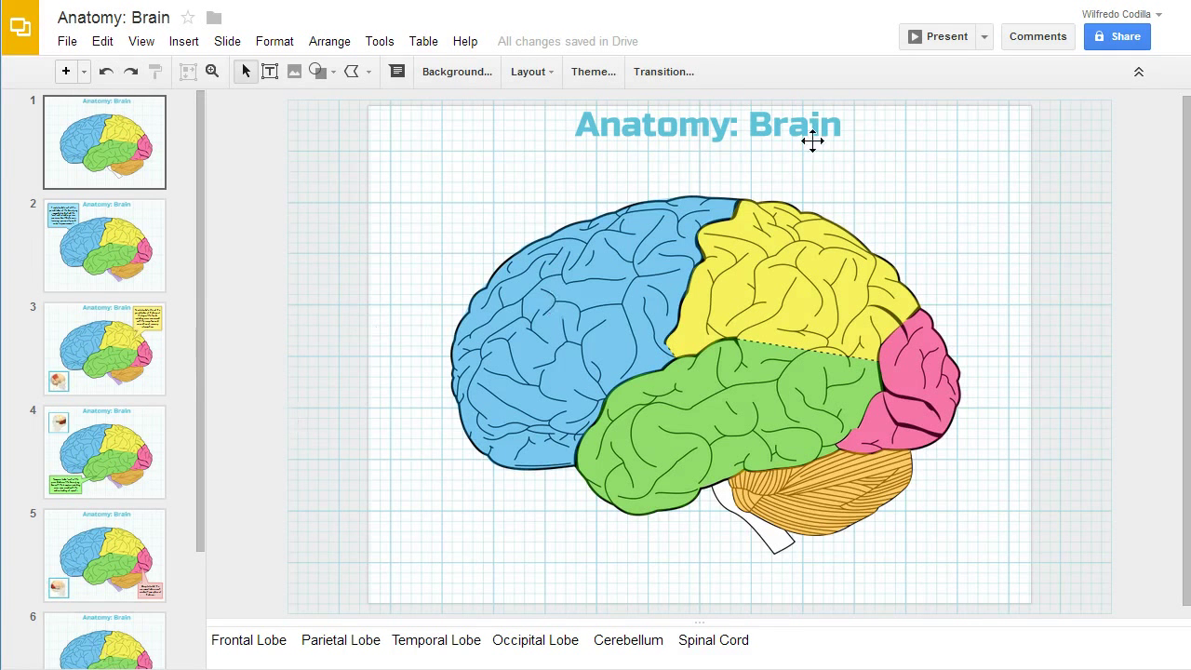
Look through the master and layout editor, then return to slide 1
click(526, 74)
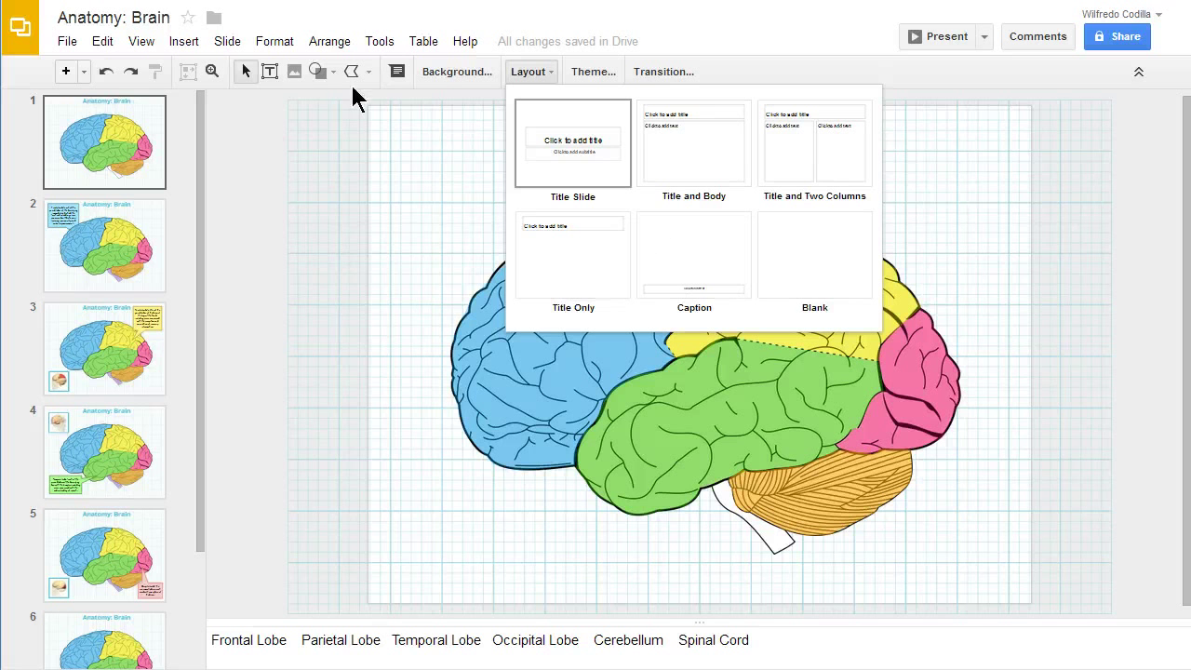
click(228, 42)
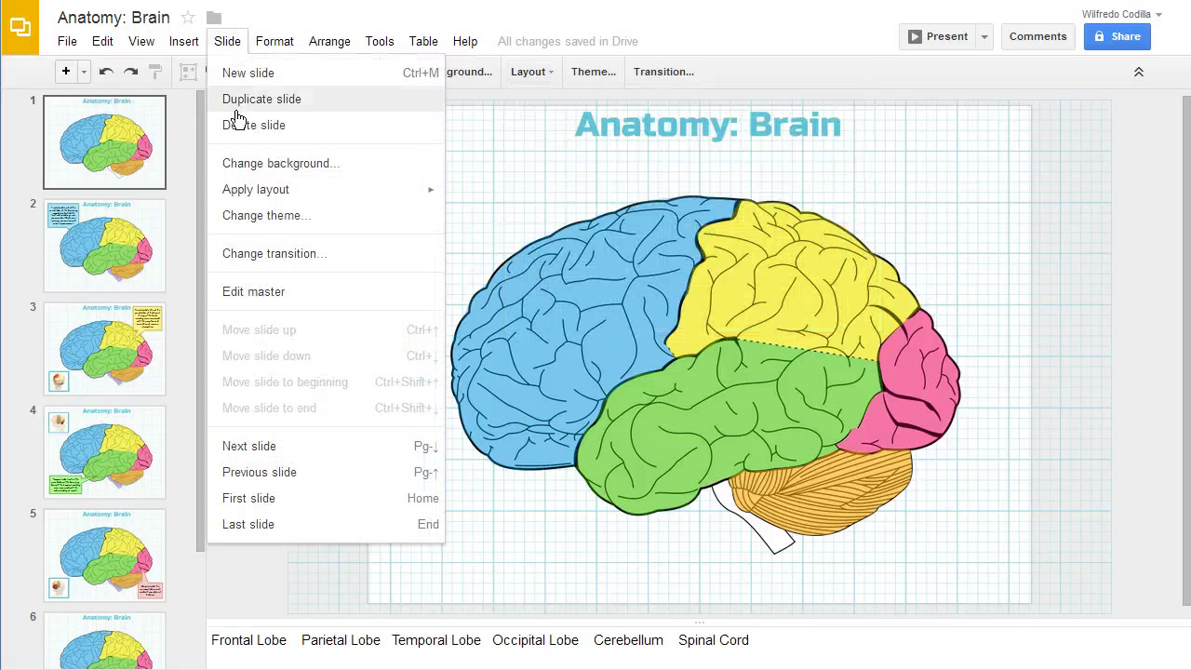
click(231, 296)
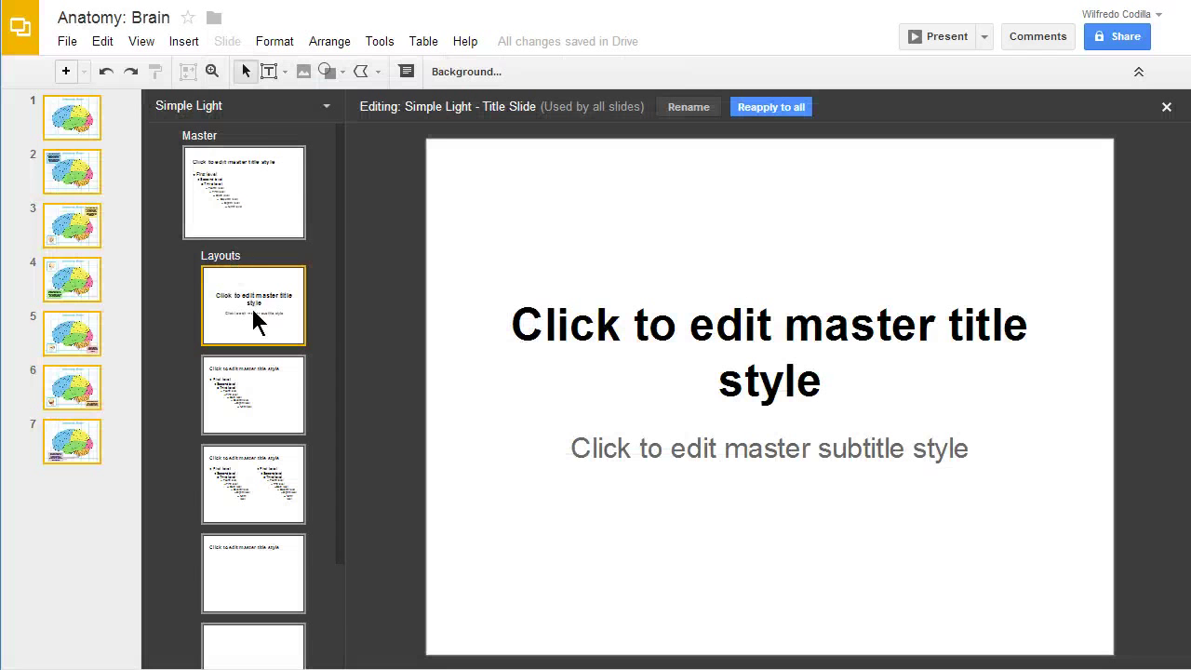
scroll(251, 307, down, 2)
scroll(259, 458, up, 2)
click(1166, 108)
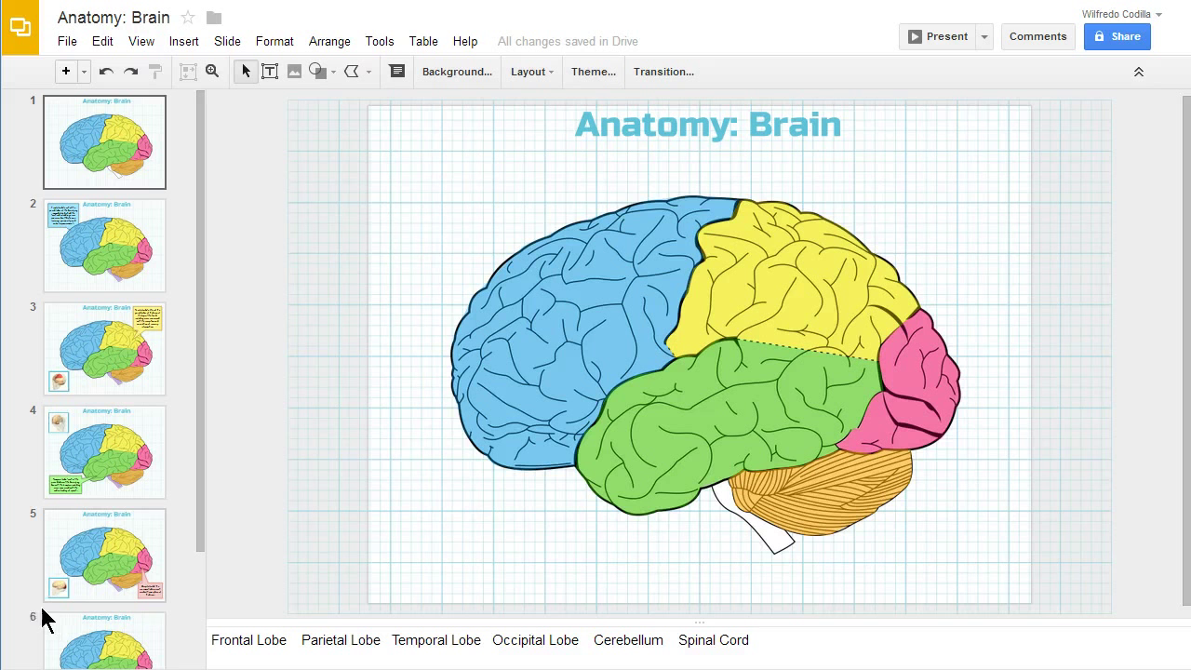
Move the frontal lobe overlay on slide 1, then undo the move
click(26, 647)
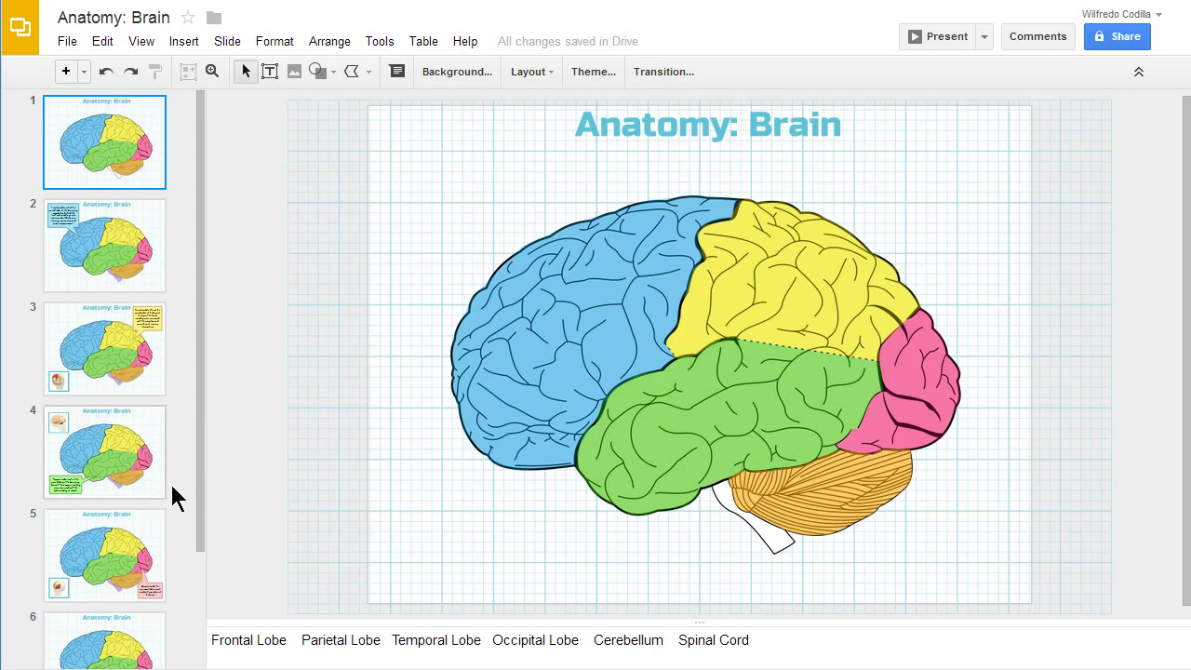
click(579, 324)
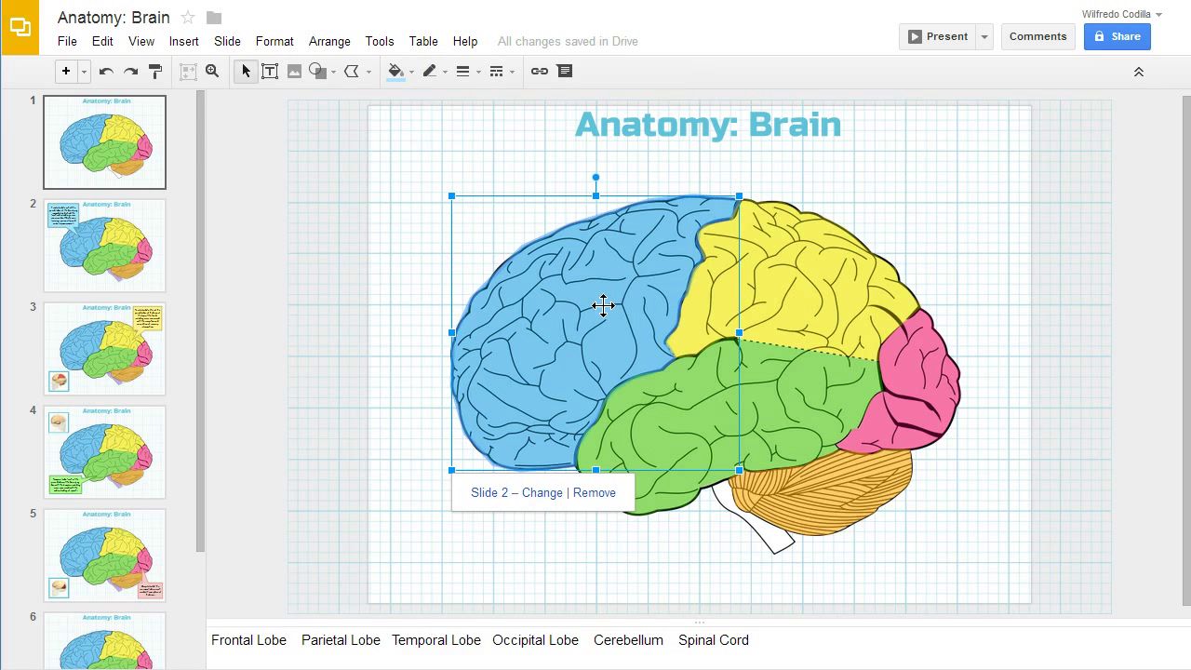
drag(603, 306, 469, 259)
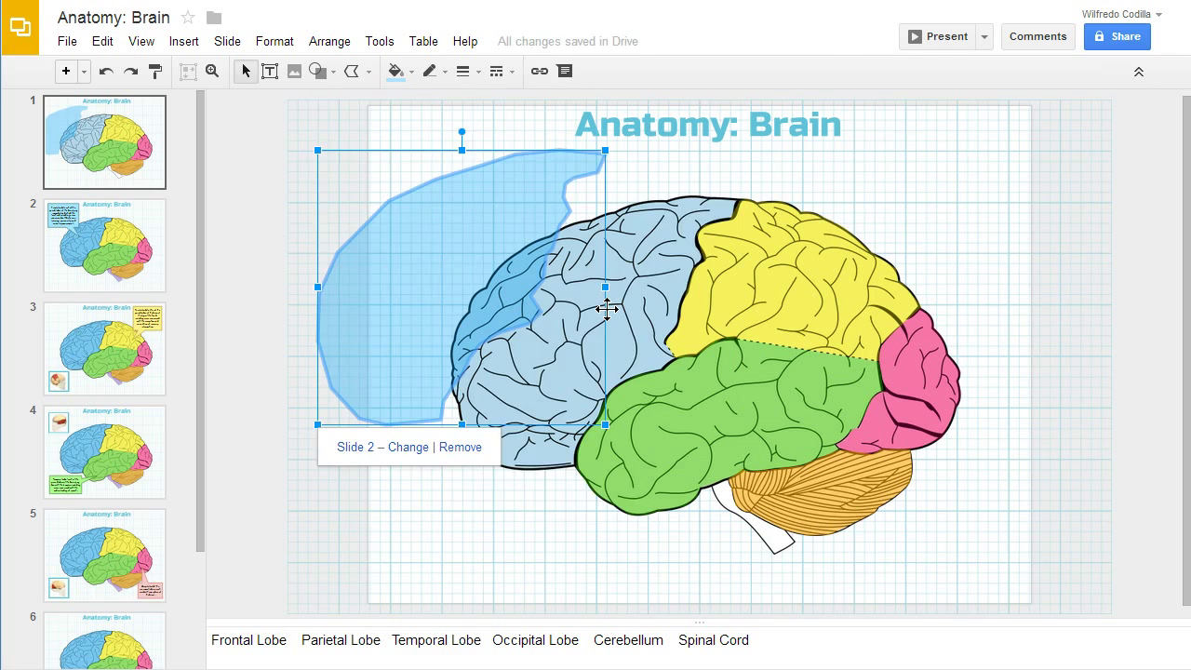
key(ctrl+z)
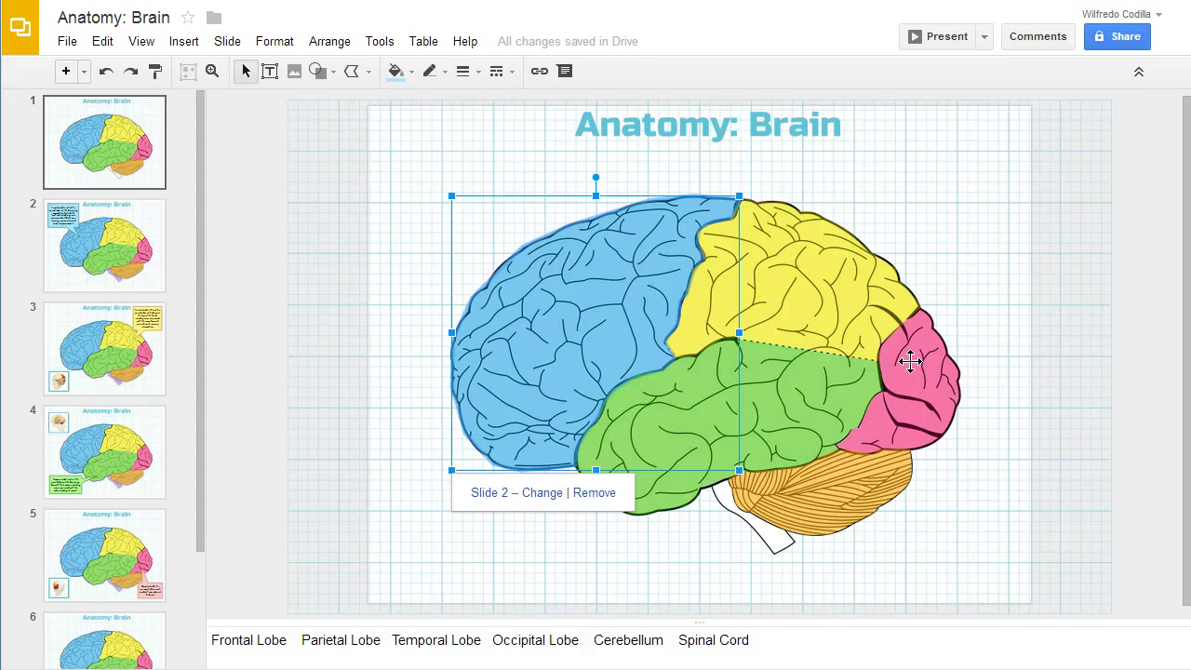
Check the occipital, parietal, temporal and cerebellum overlays, then zoom in on the brainstem
click(907, 354)
click(790, 290)
click(716, 435)
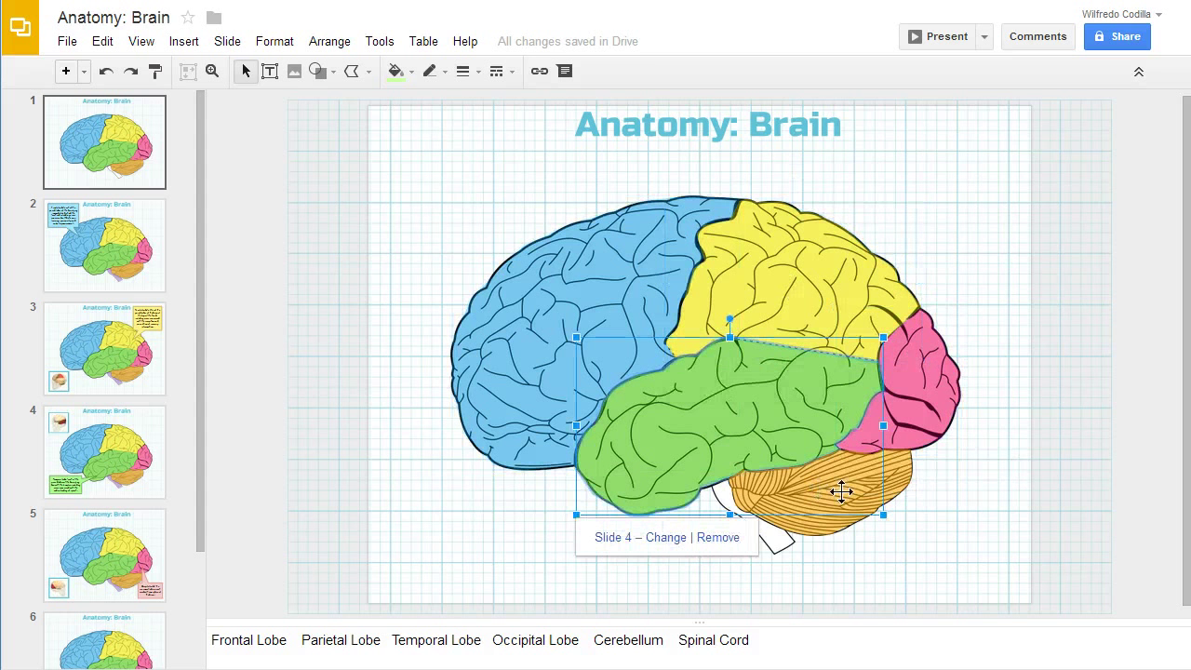
click(899, 481)
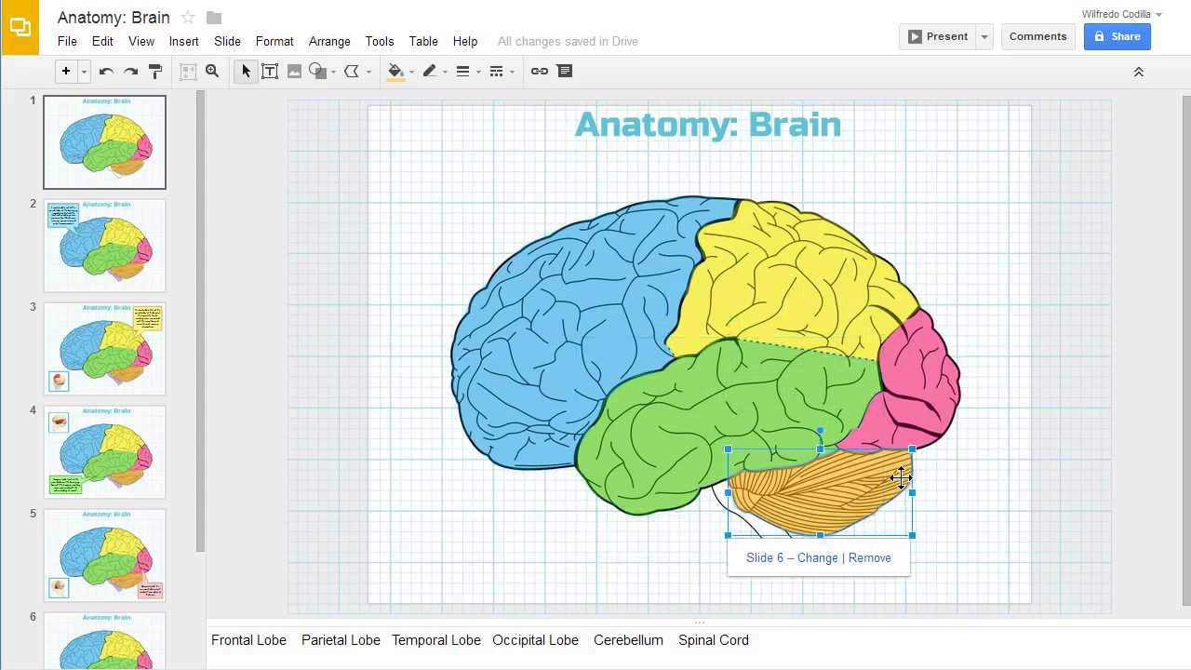
click(726, 498)
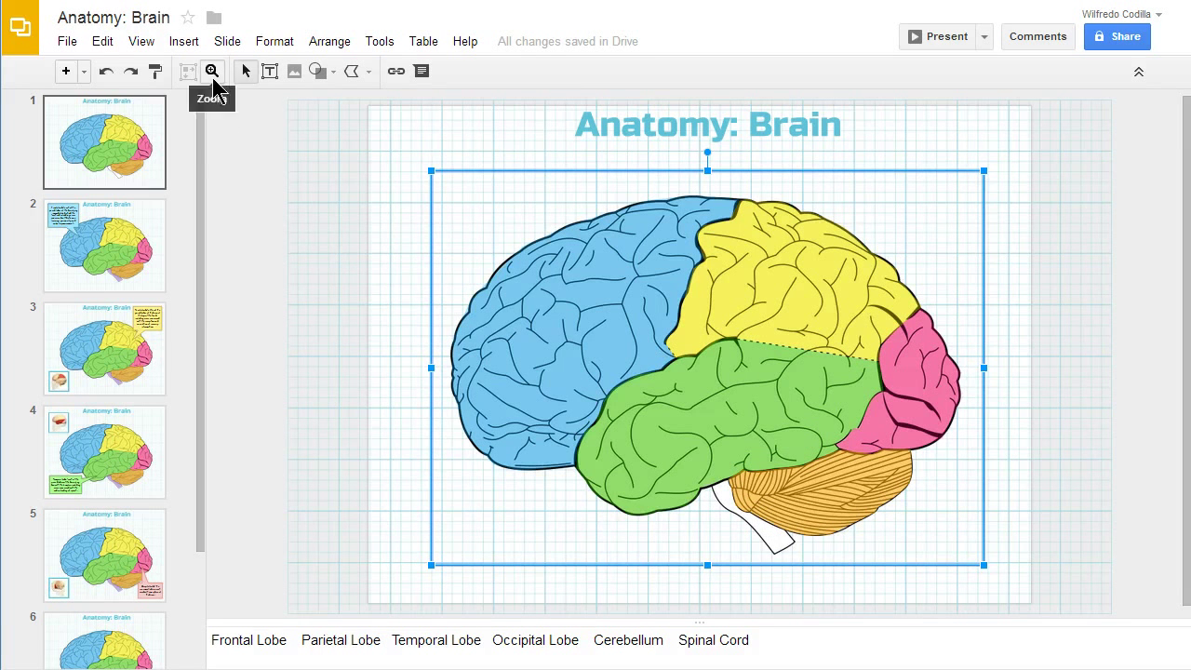
click(212, 71)
drag(649, 422, 824, 580)
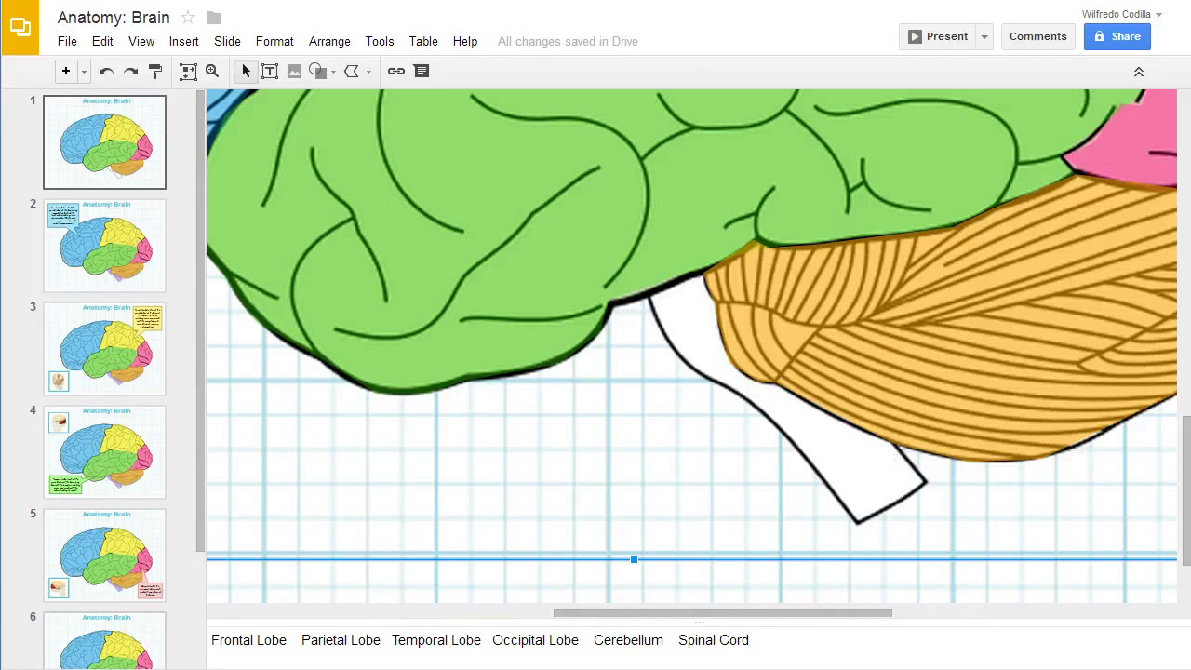
key(Escape)
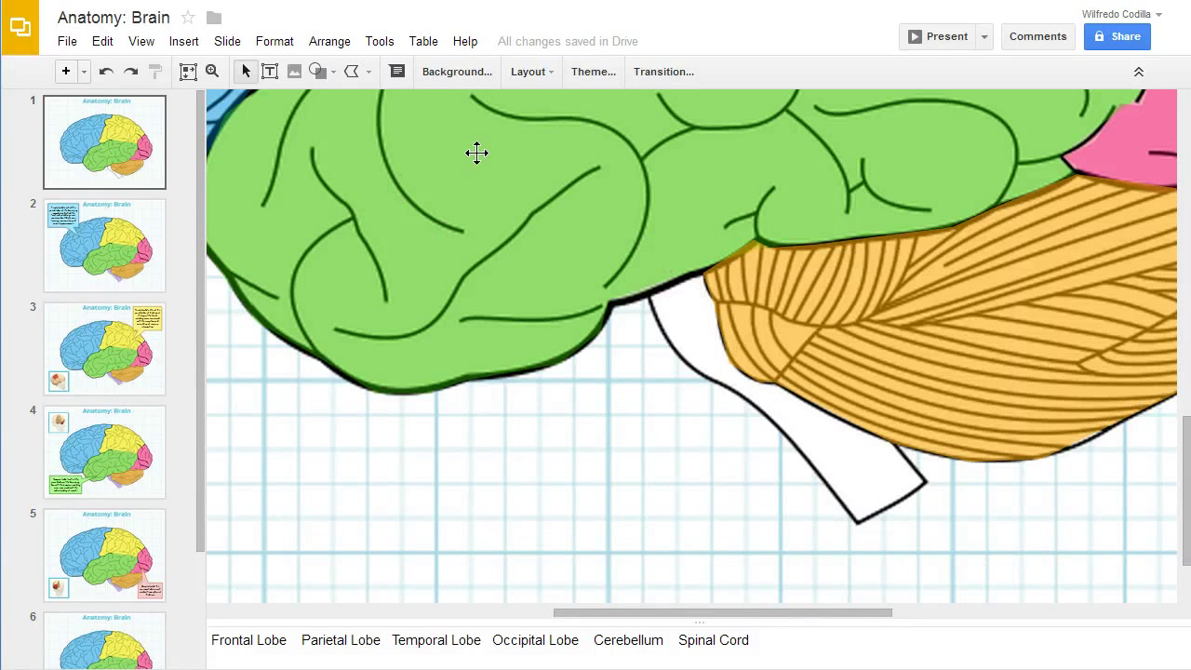
Trace a closed polyline around the white brainstem outline below the cerebellum
click(369, 73)
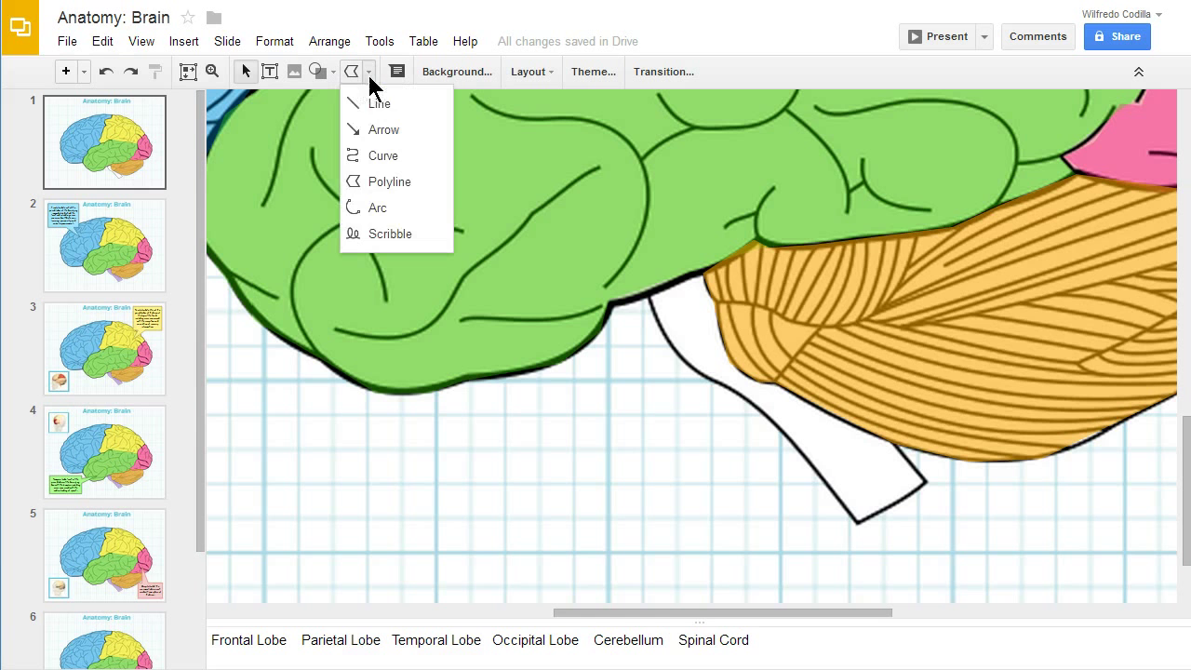
click(387, 182)
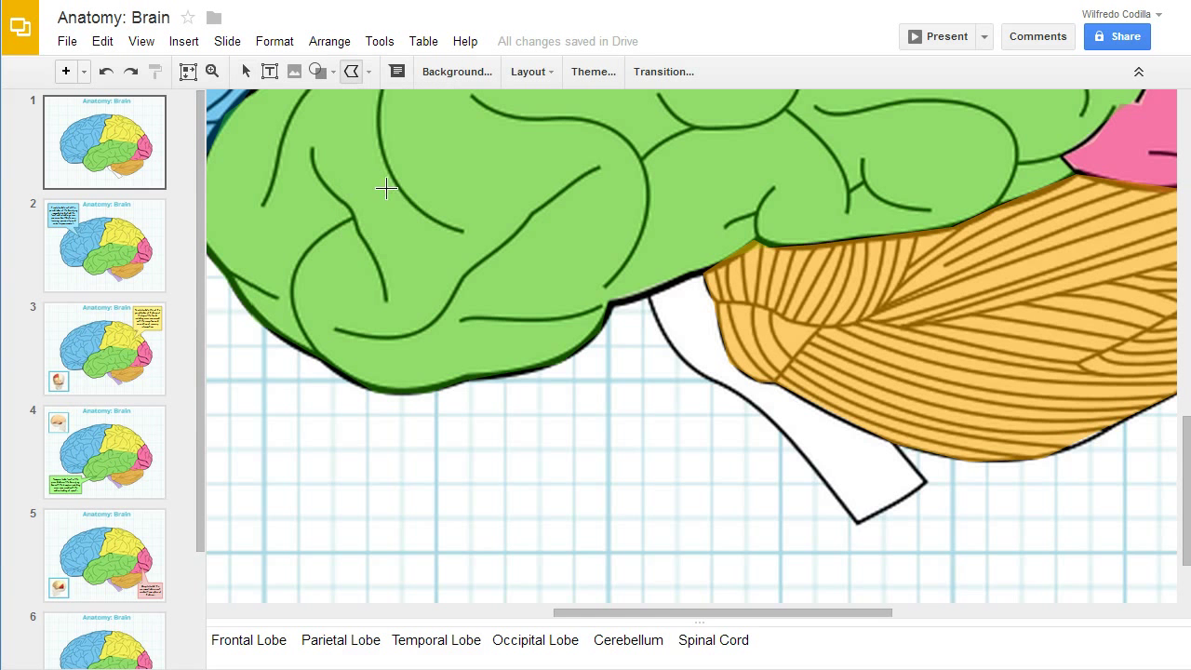
click(646, 294)
click(692, 373)
click(772, 423)
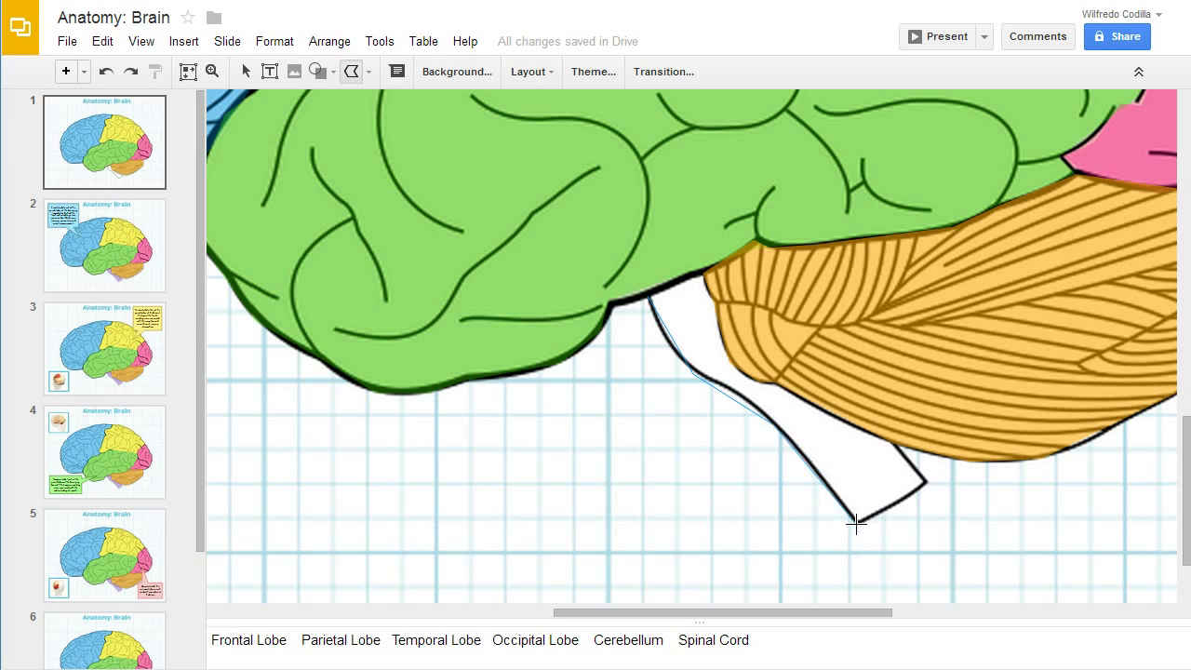
click(856, 523)
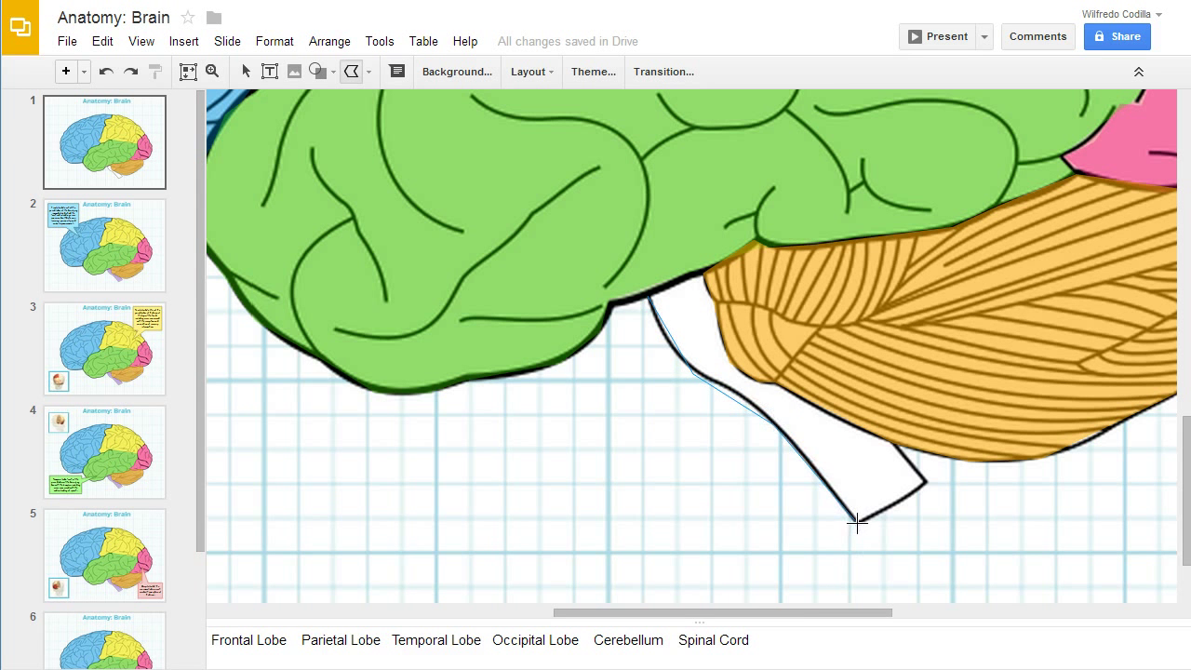
click(925, 482)
click(891, 443)
click(702, 271)
click(648, 296)
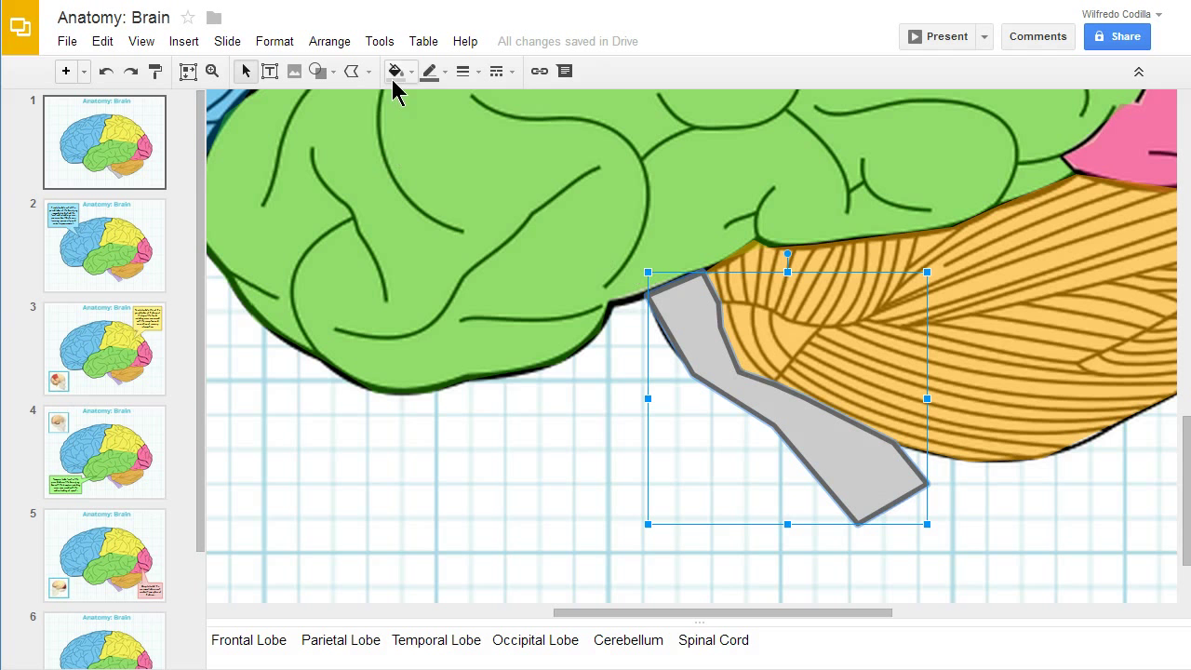
Remove the traced shape's border and make its fill transparent
click(429, 73)
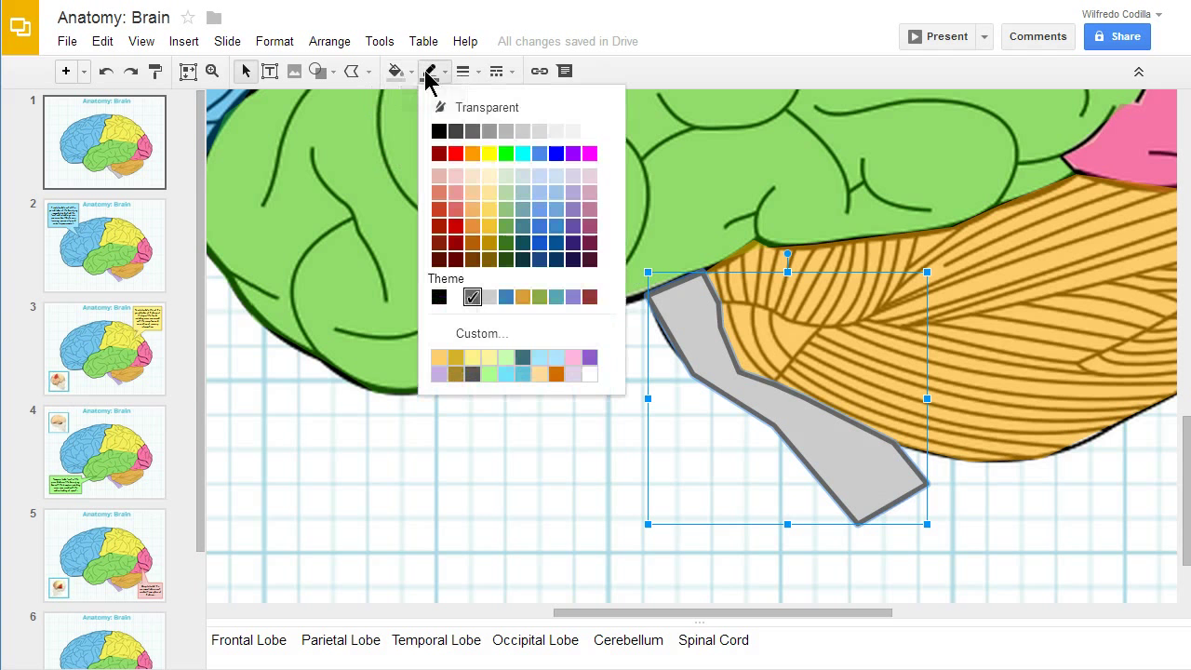
click(480, 114)
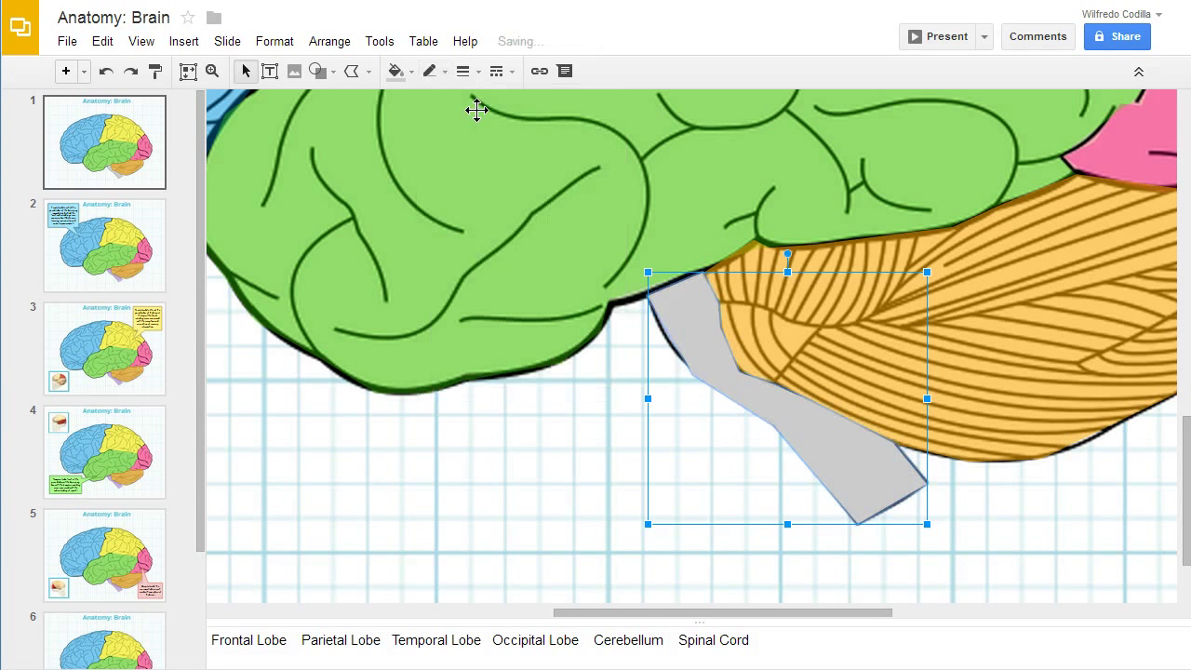
click(397, 75)
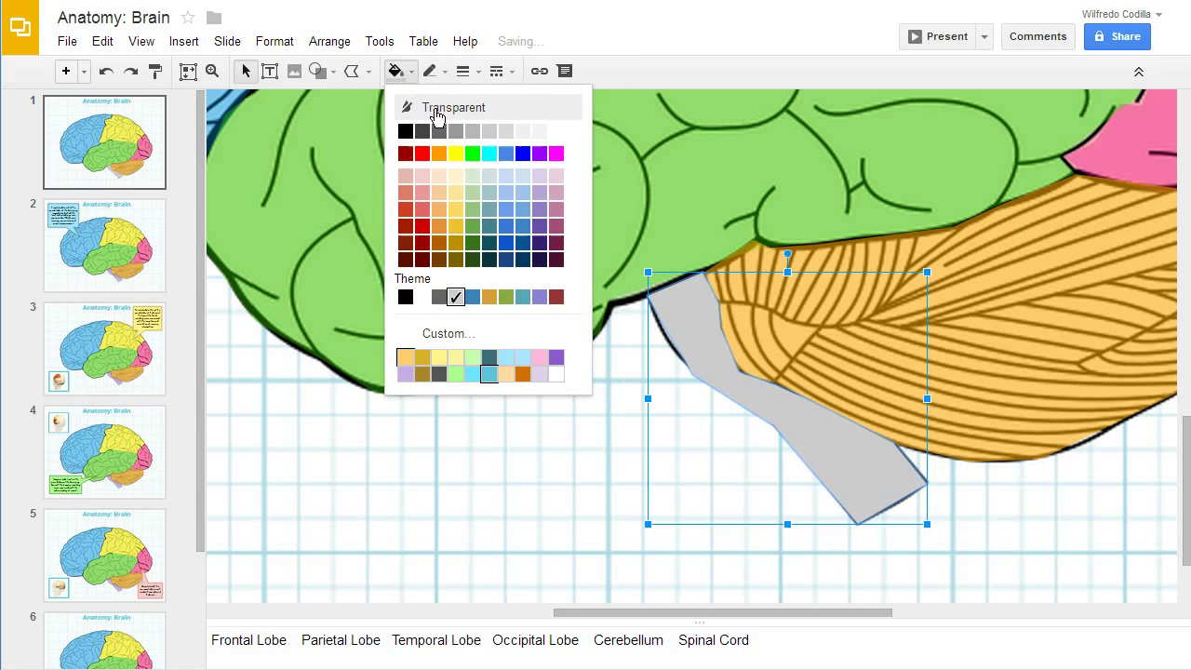
click(438, 108)
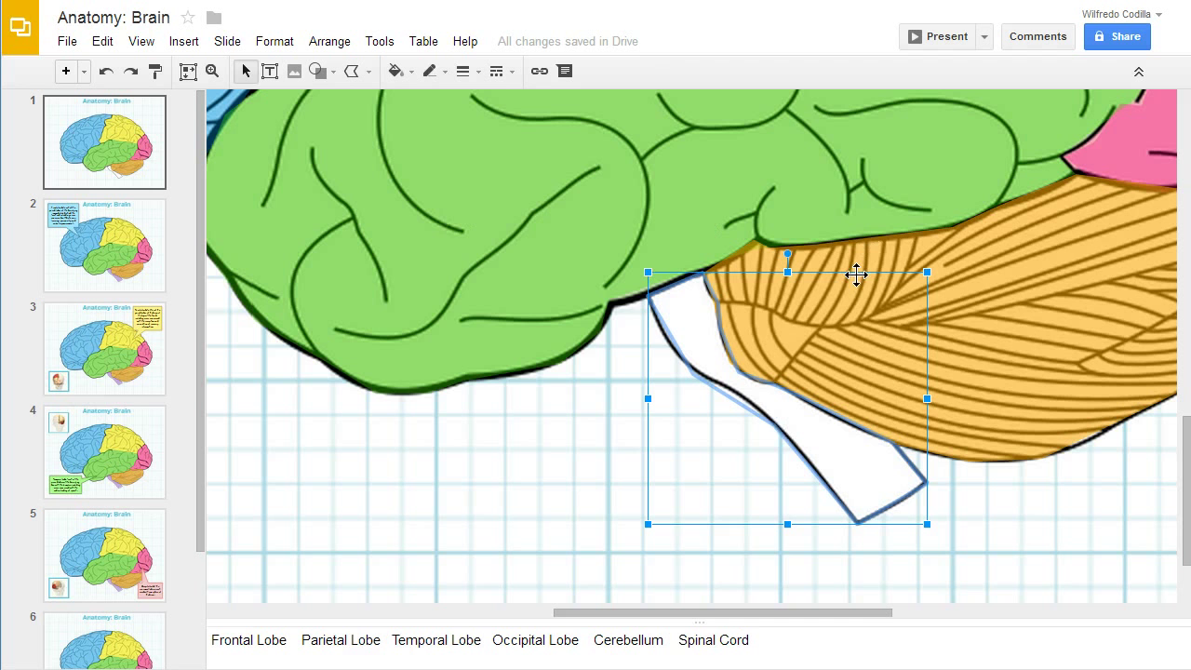
Fill the shape light pink and give it a 3px dark magenta outline
click(397, 71)
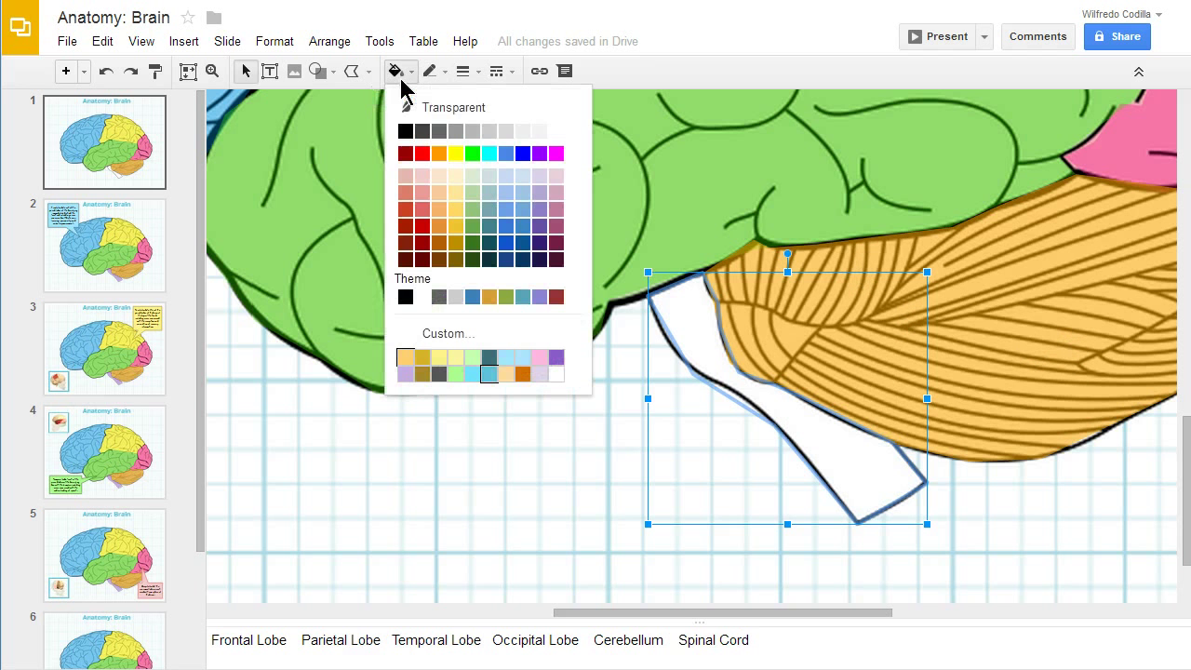
click(557, 179)
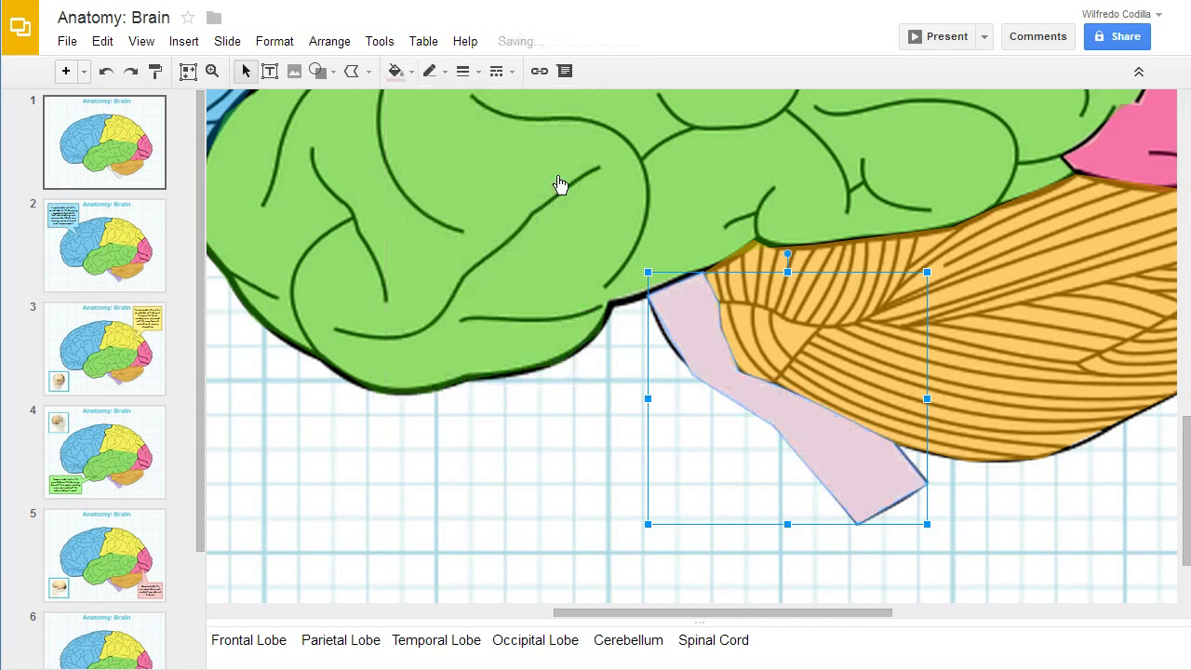
click(432, 73)
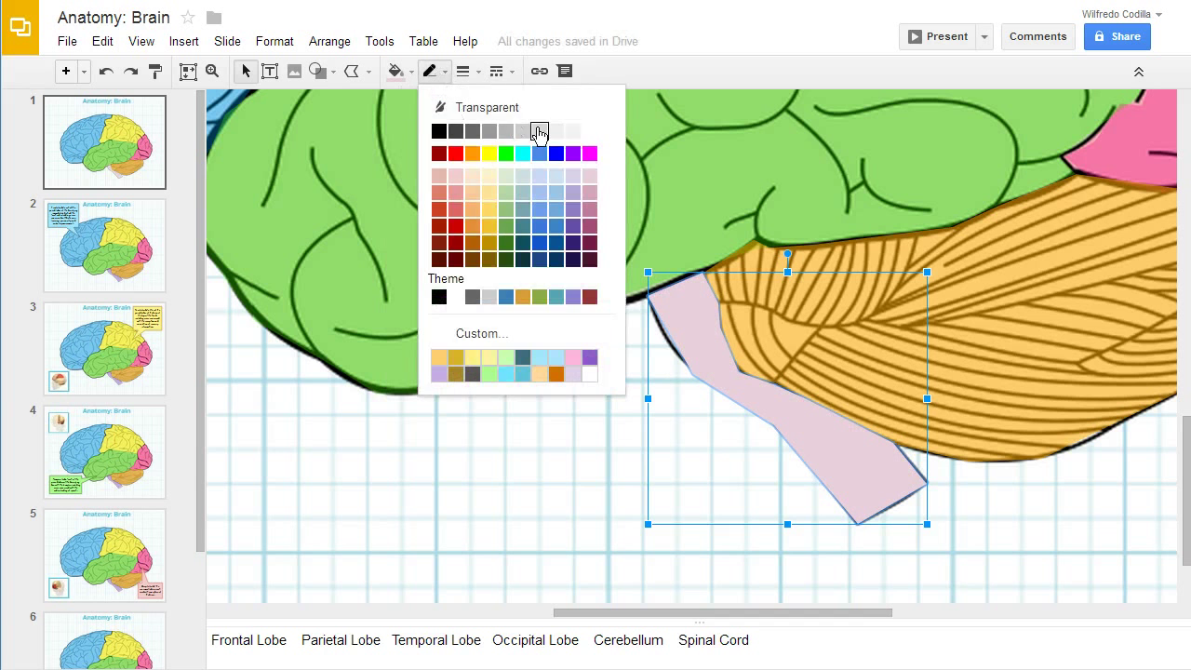
click(591, 229)
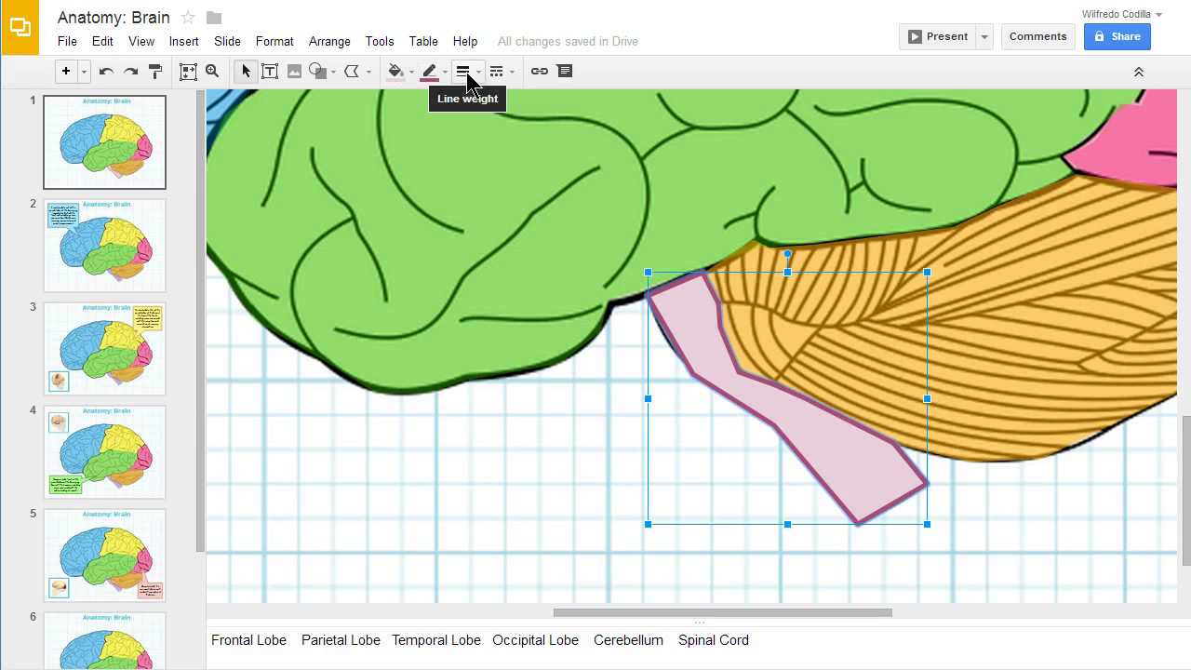
click(429, 72)
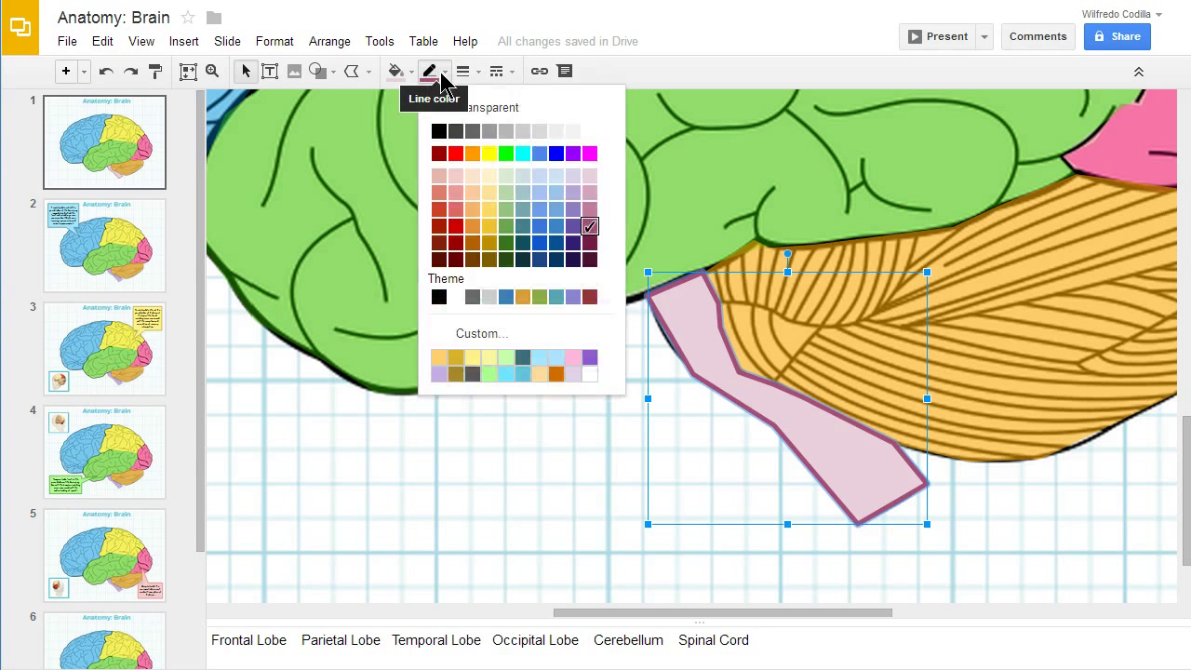
click(463, 74)
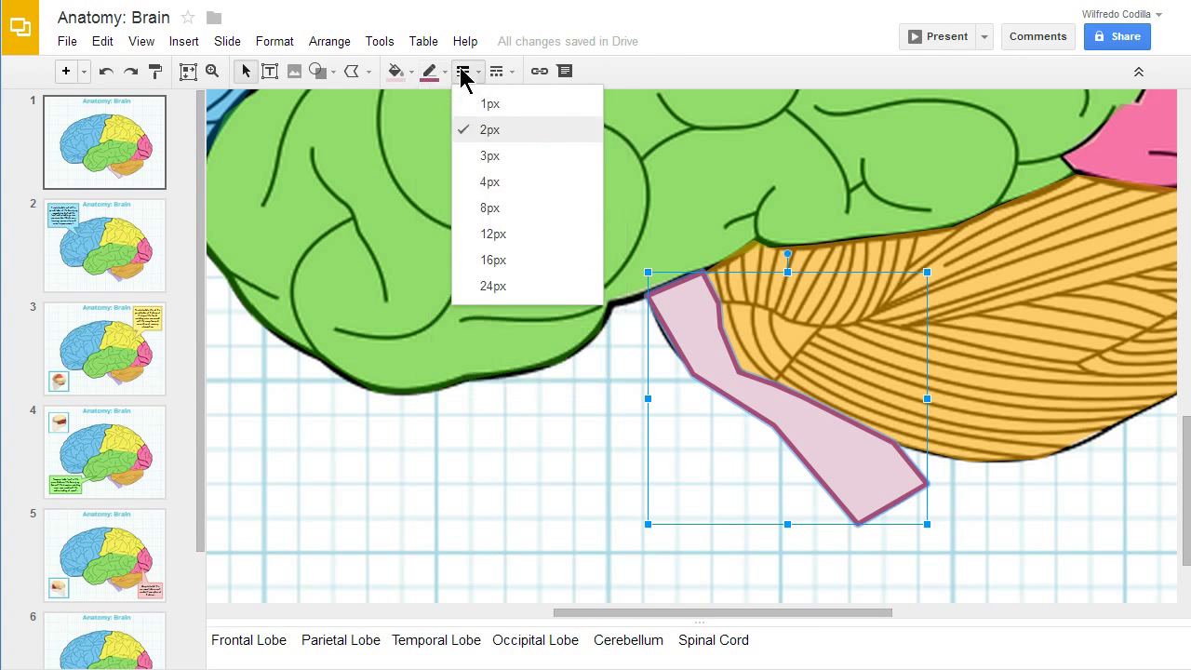
click(490, 158)
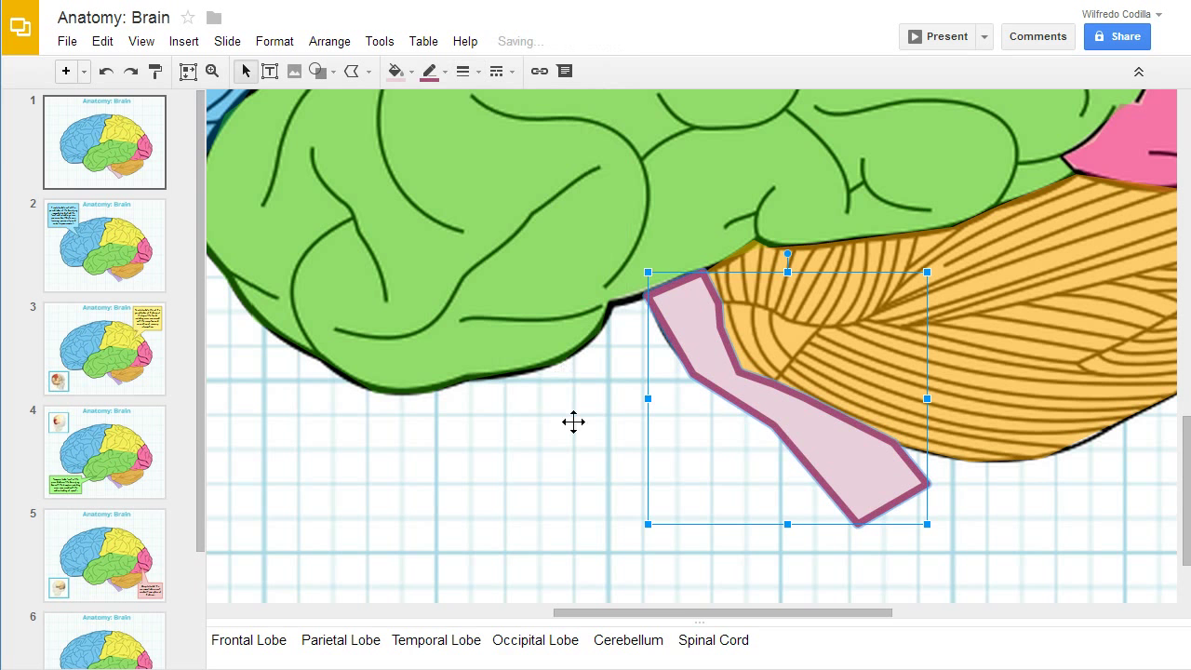
Give the spinal-cord shape a custom pale lilac fill (#d5a7ff) at low opacity
scroll(626, 454, down, 2)
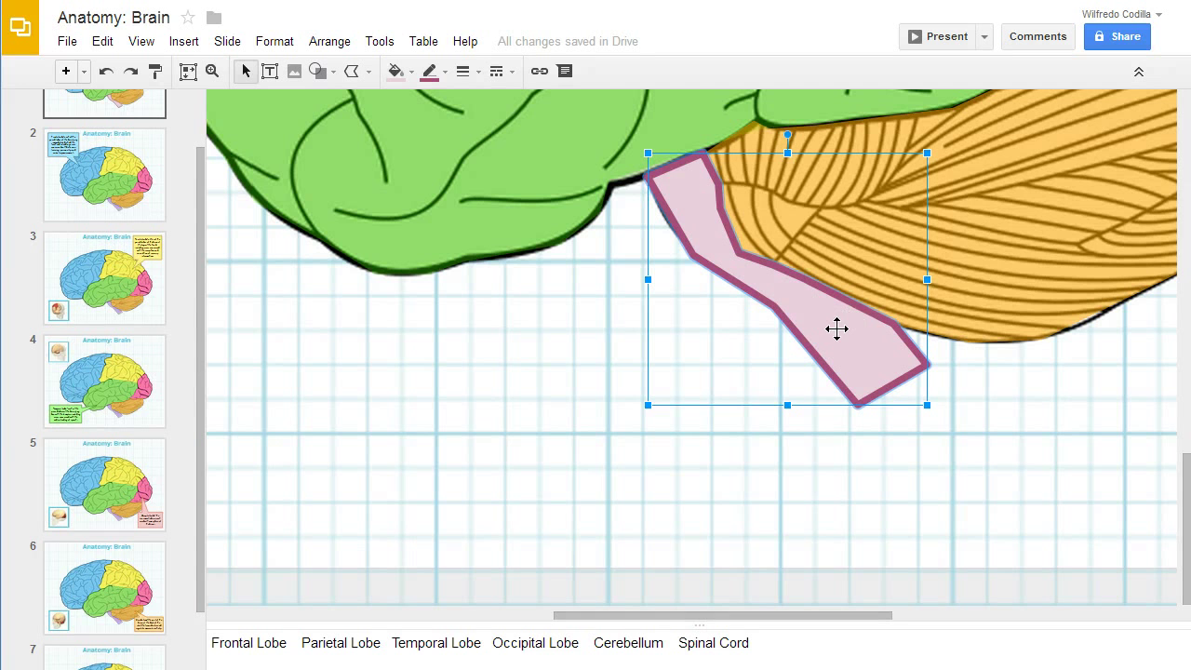
click(395, 74)
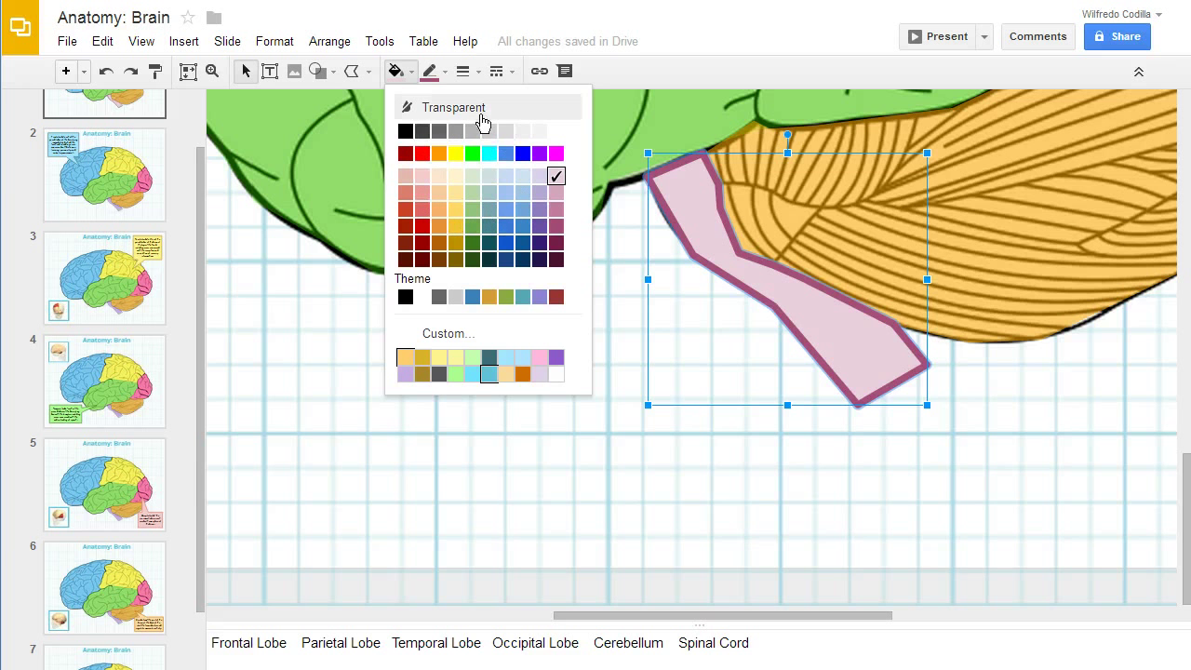
click(447, 115)
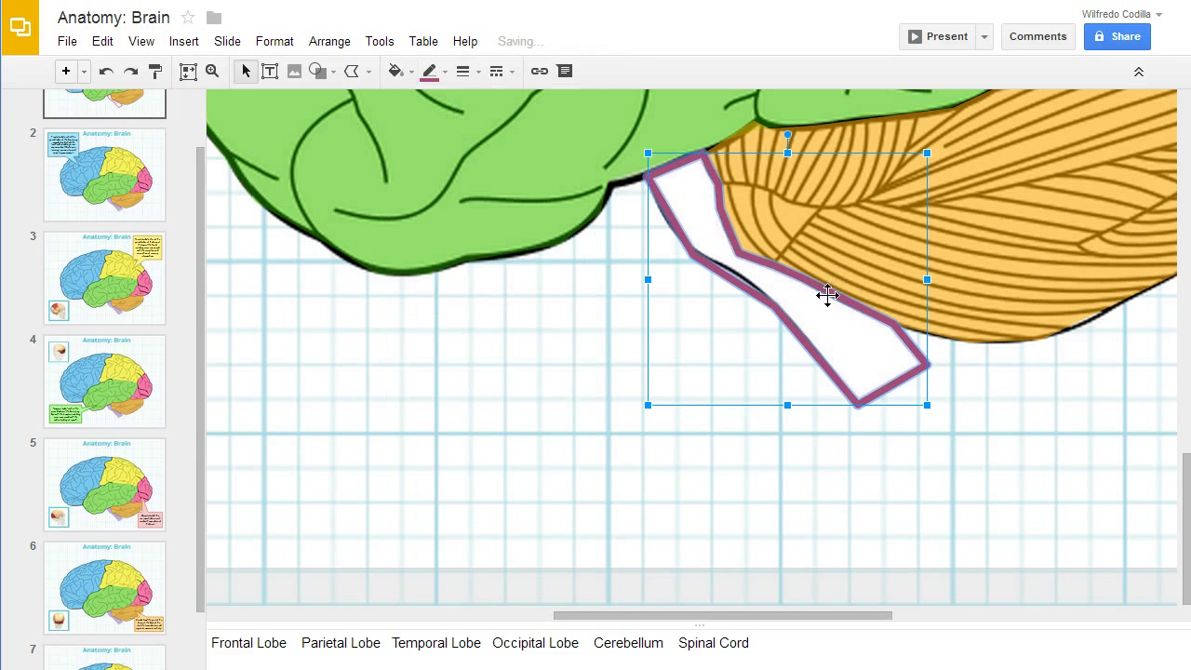
click(397, 78)
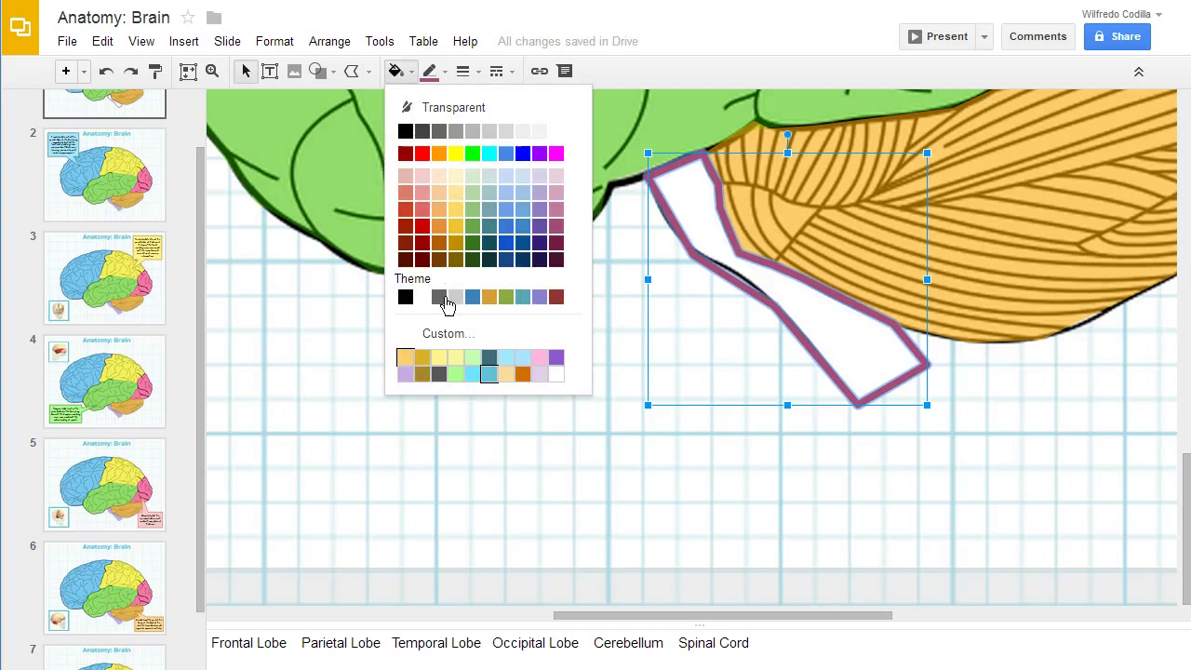
click(443, 332)
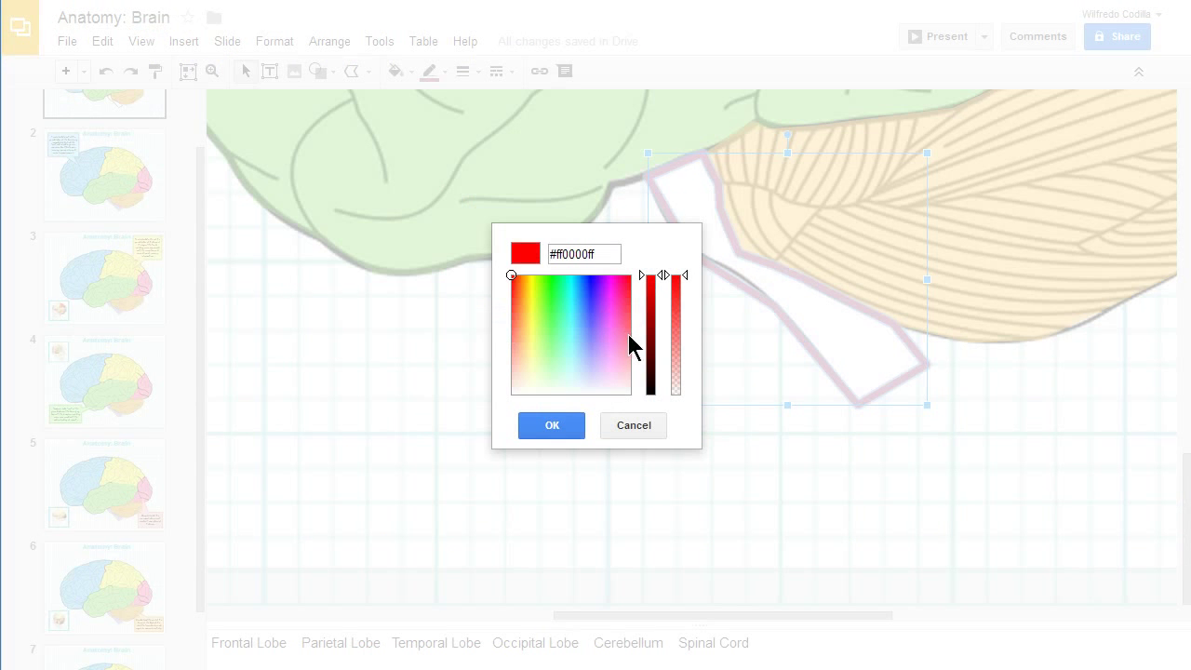
drag(606, 288, 600, 276)
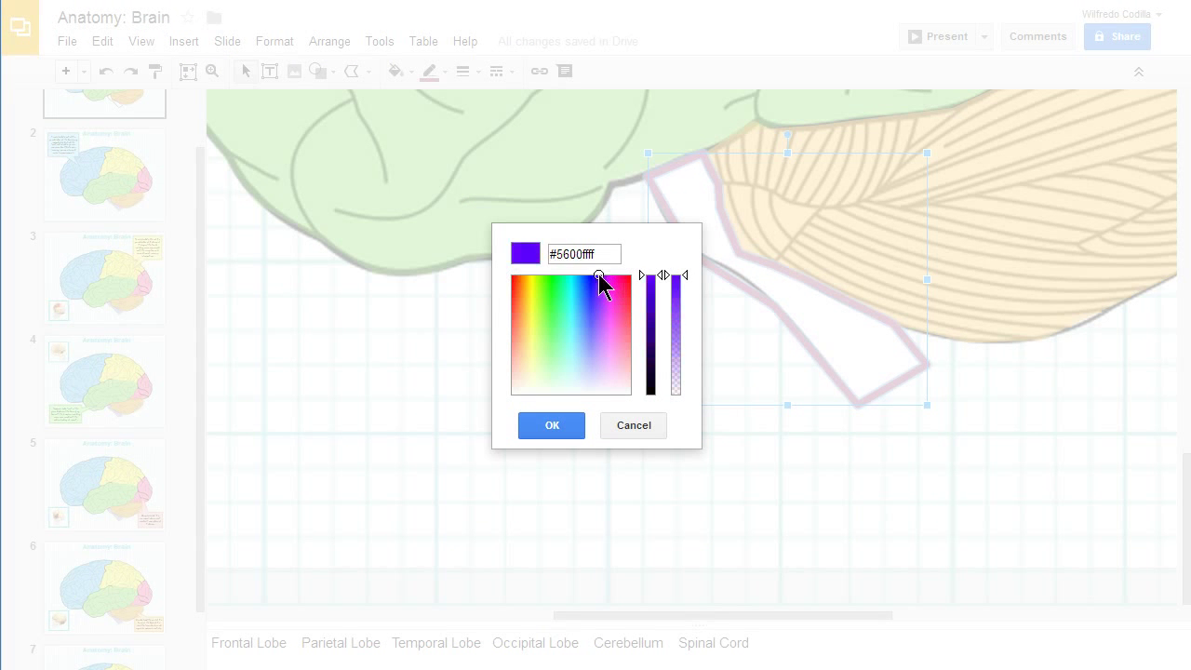
click(602, 353)
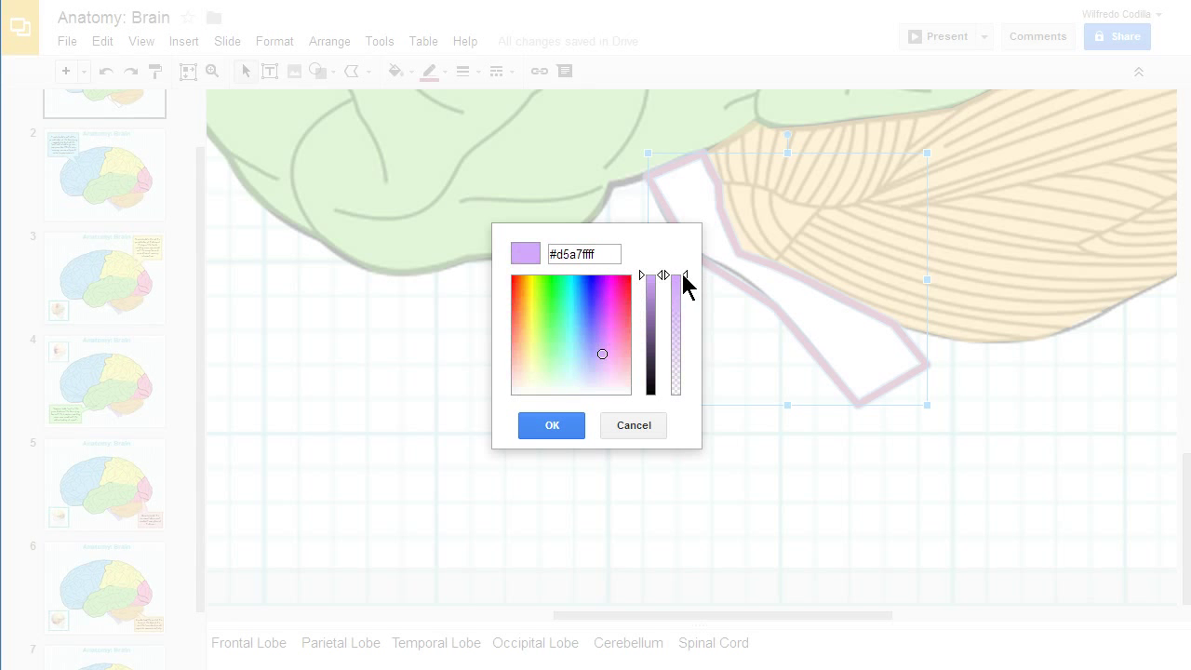
mouse_move(686, 277)
mouse_down()
mouse_move(686, 380)
mouse_move(686, 337)
mouse_up()
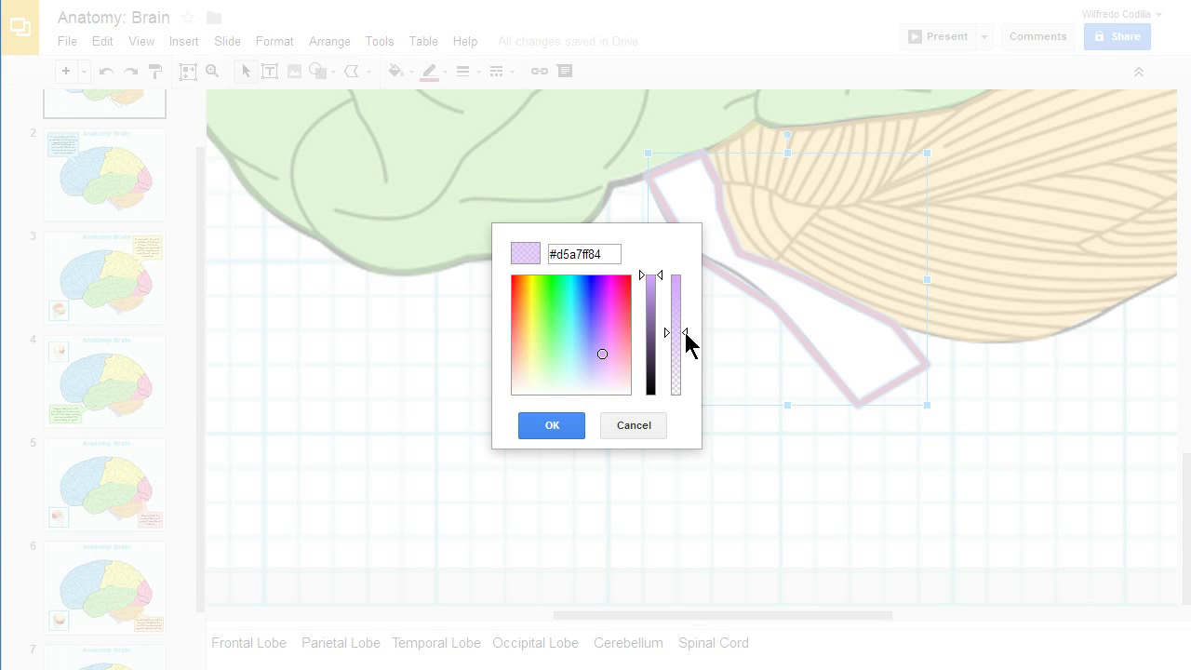
click(549, 429)
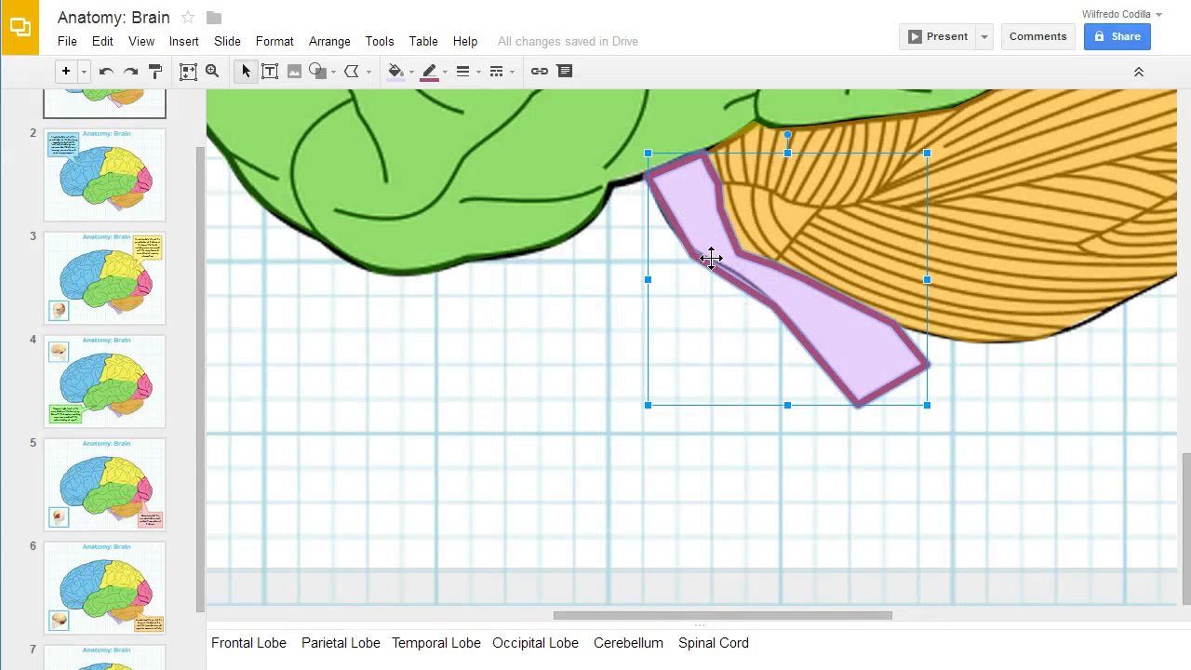
drag(821, 315, 934, 274)
key(ctrl+z)
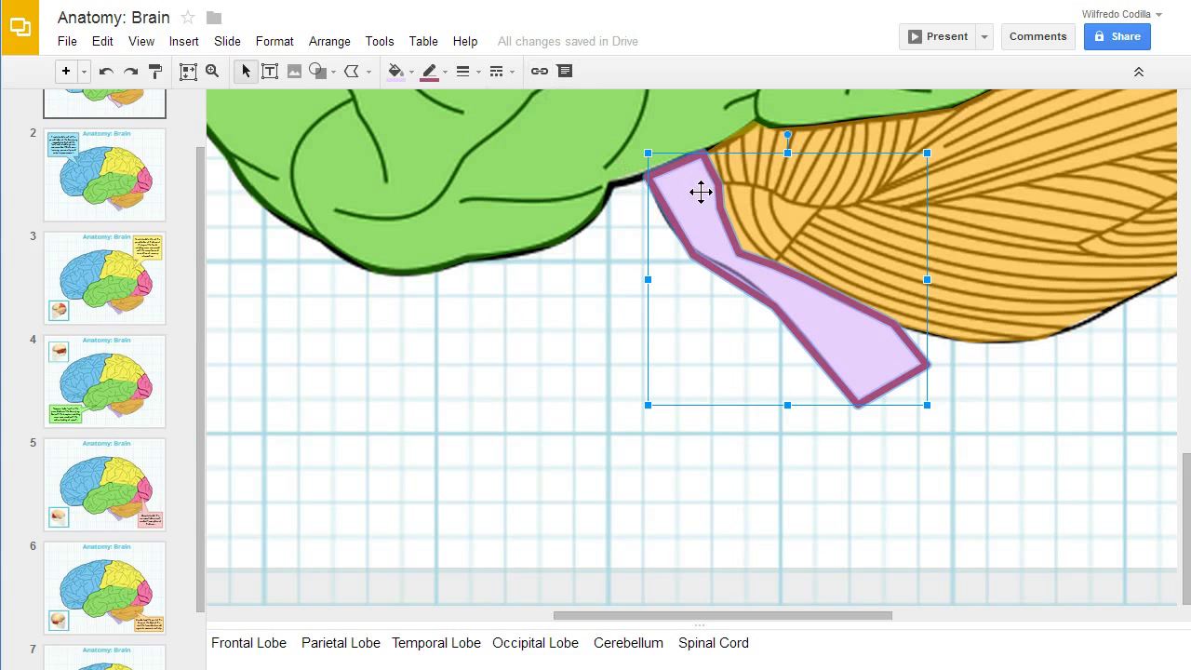
Link the spinal-cord shape to Slide 7 in this presentation
click(539, 75)
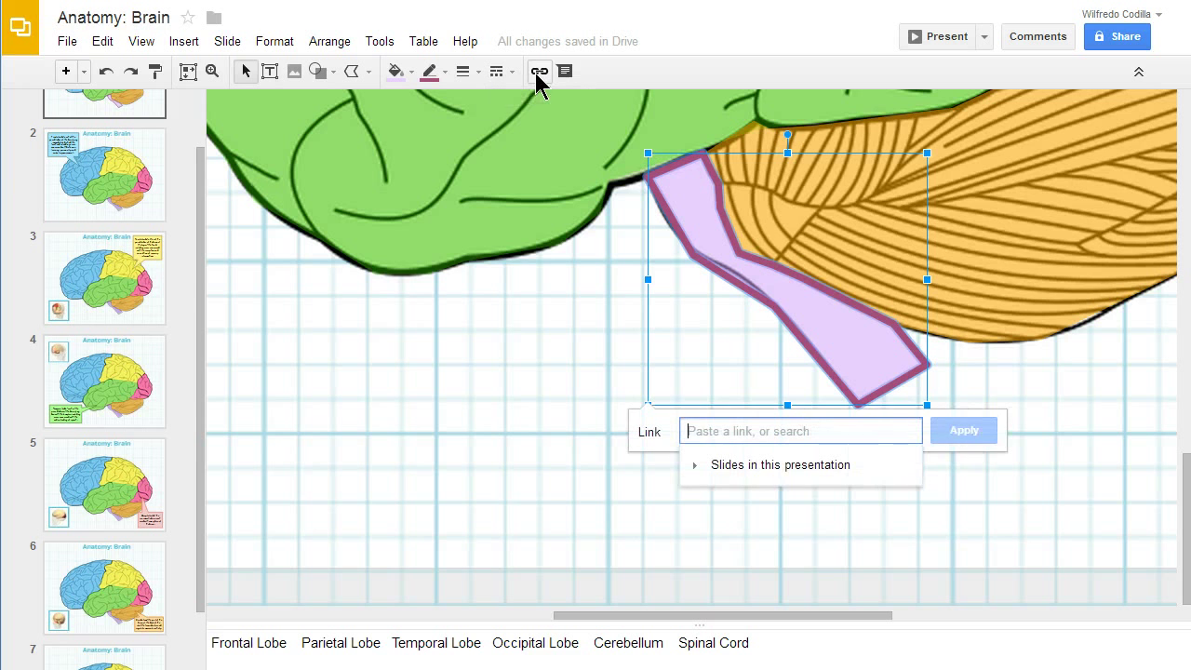
click(723, 471)
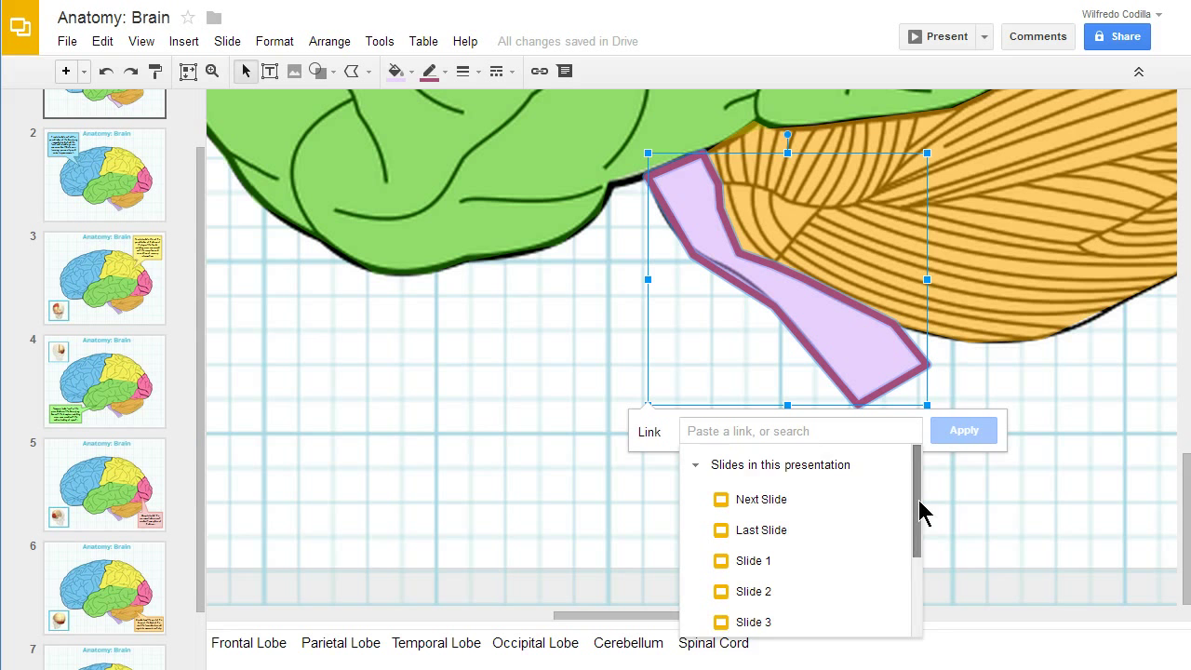
drag(923, 513, 907, 615)
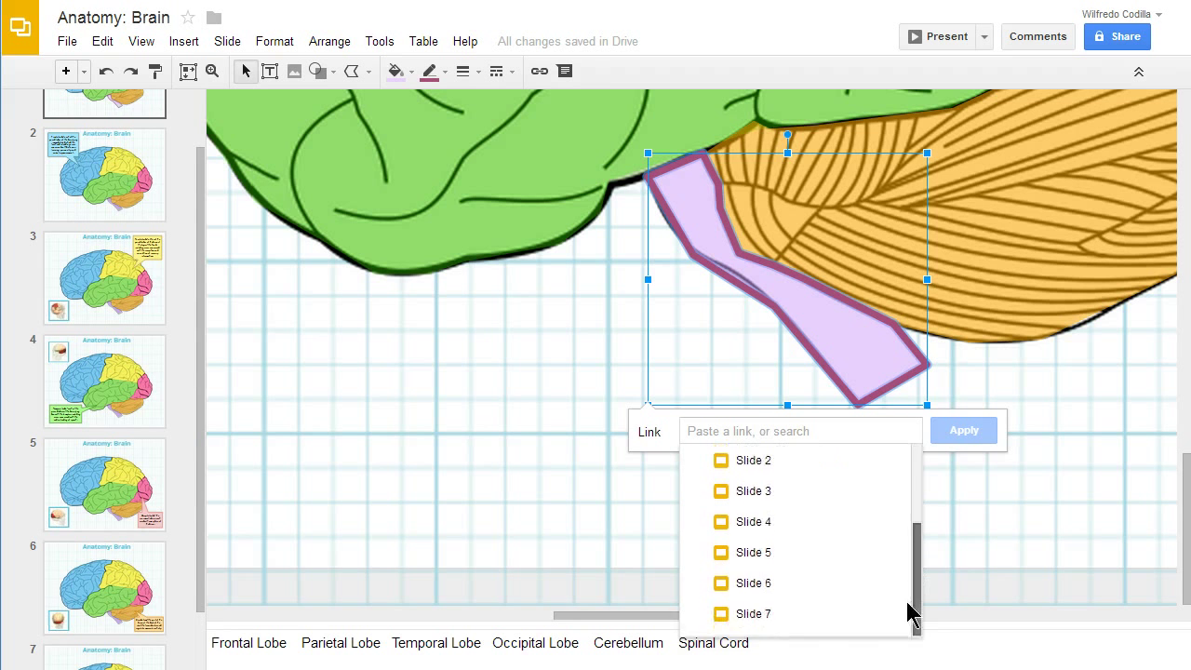
click(753, 613)
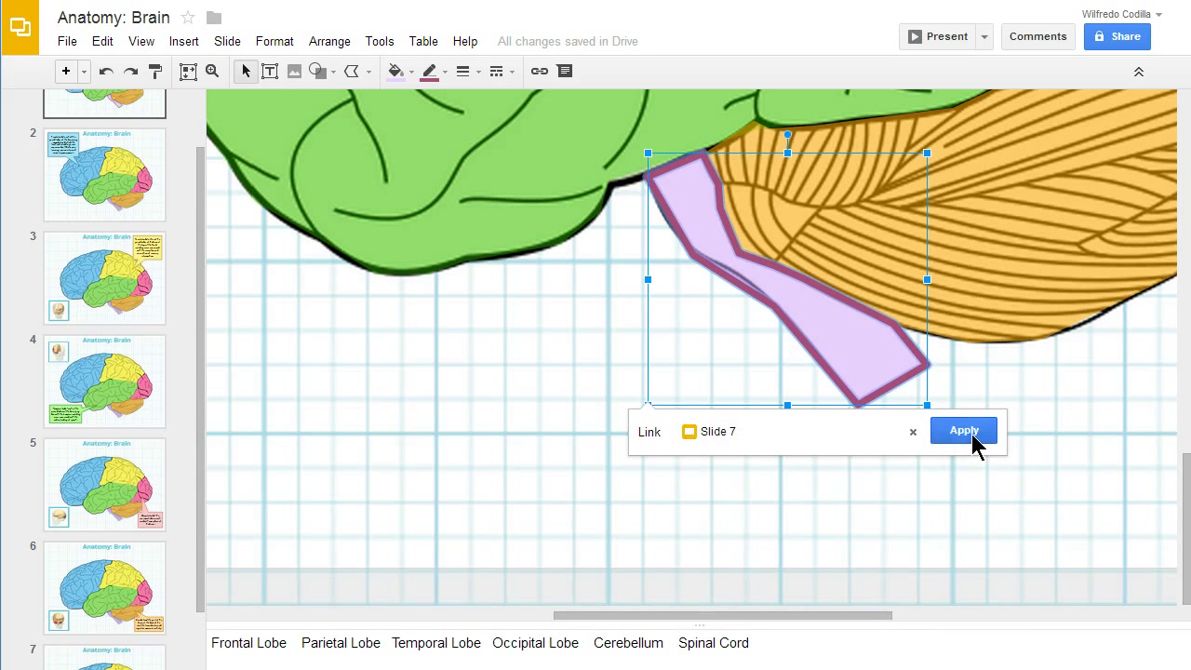
click(974, 439)
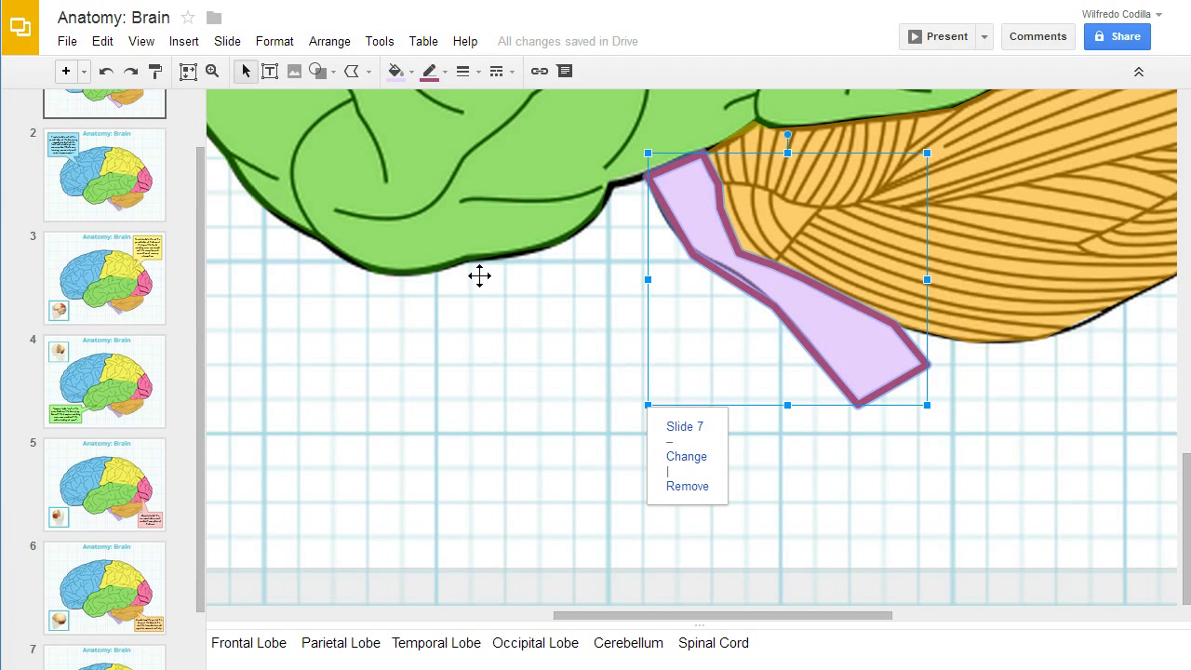
click(189, 77)
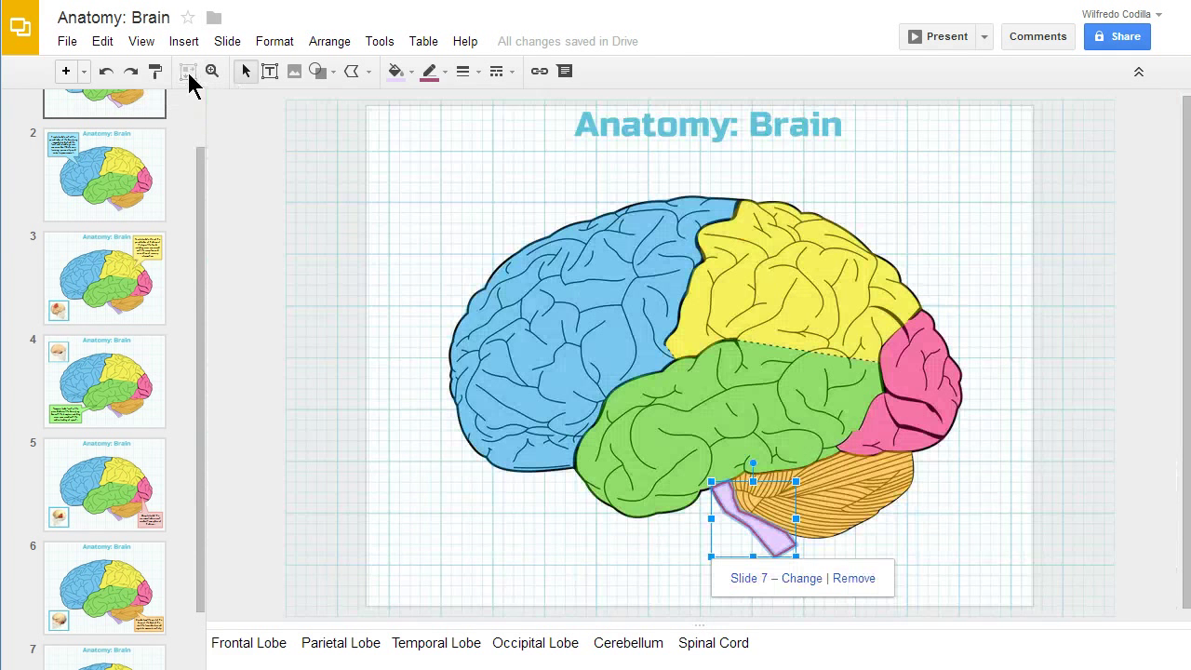
click(248, 502)
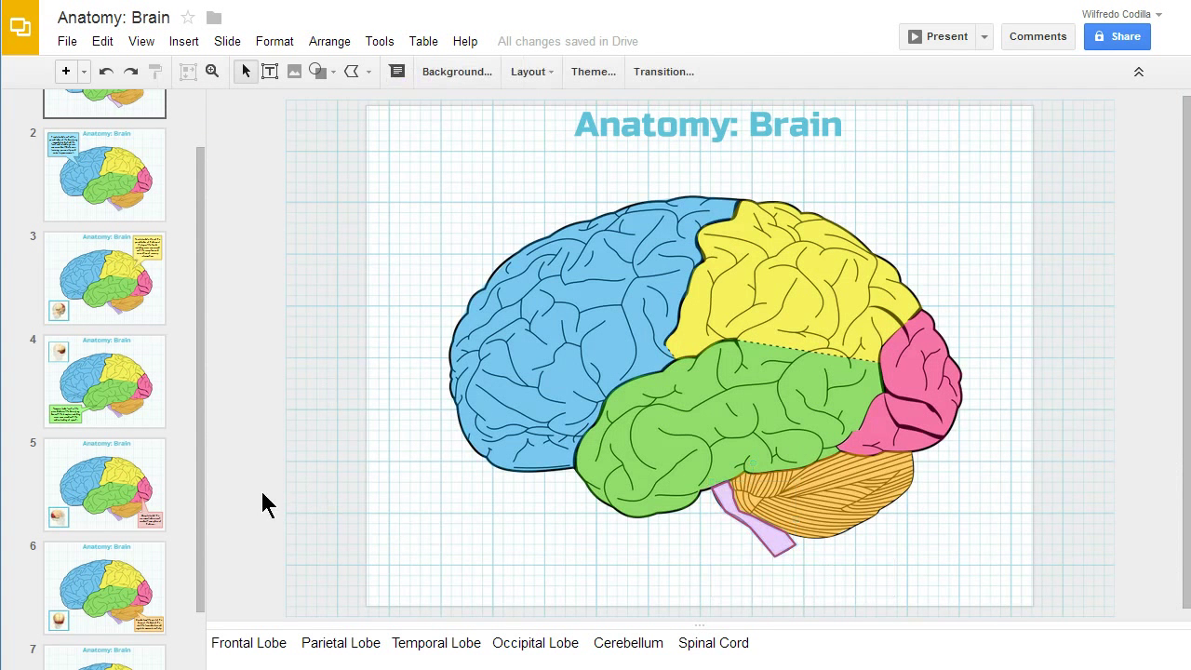
click(532, 329)
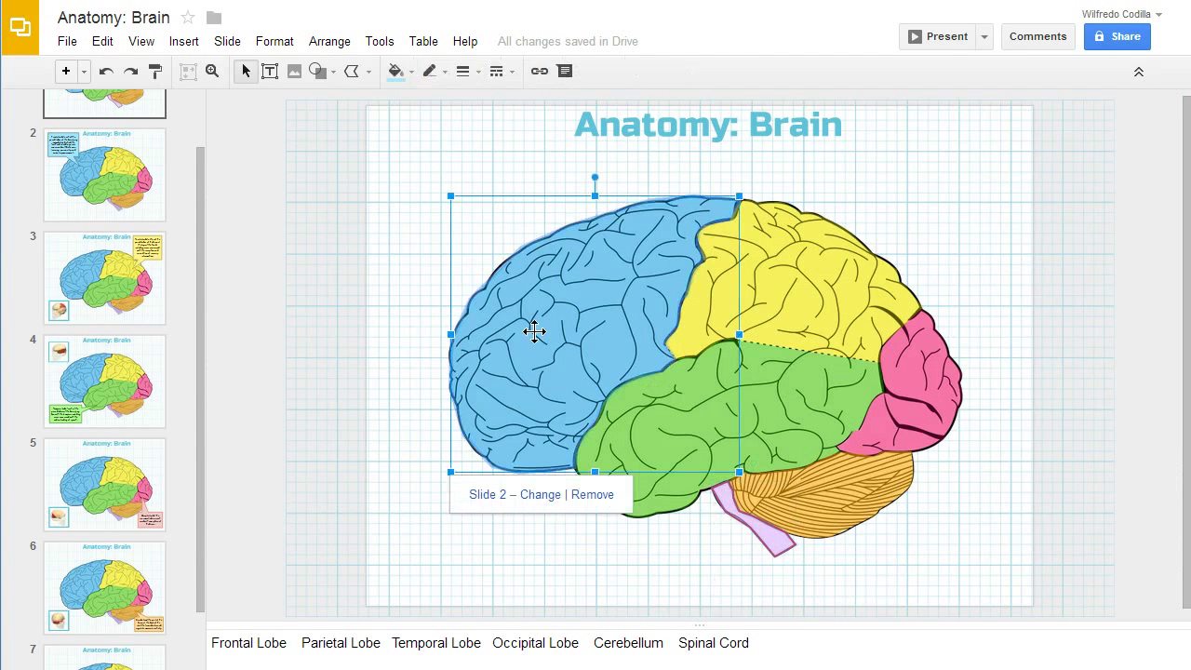
click(792, 428)
click(758, 313)
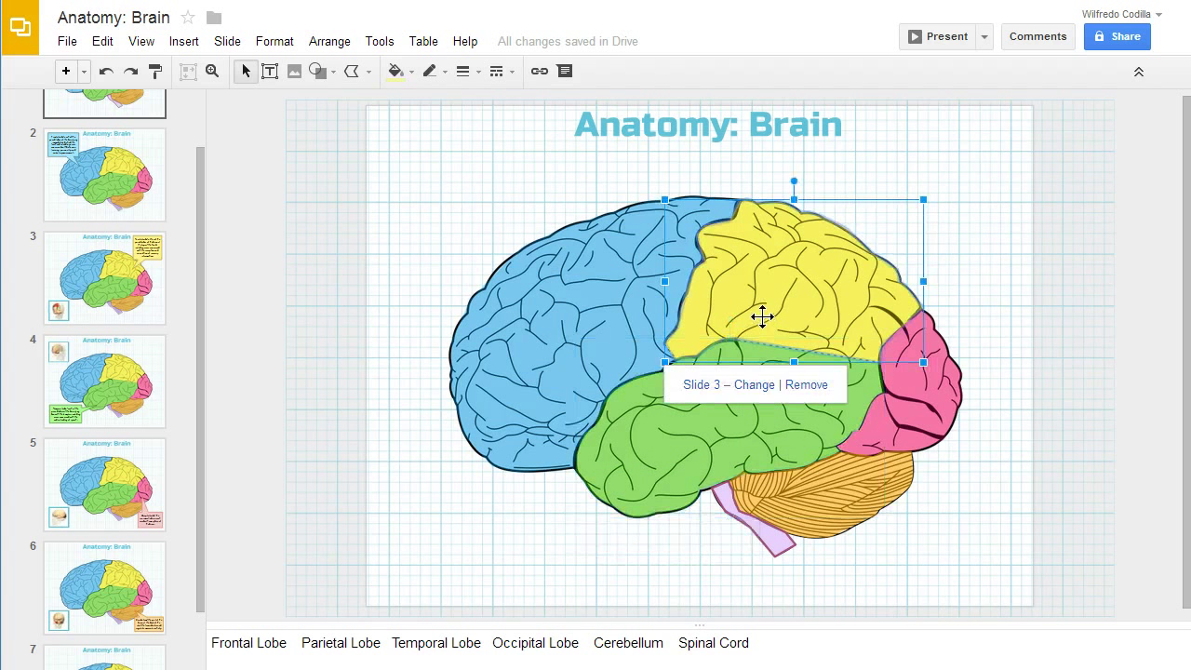
click(940, 407)
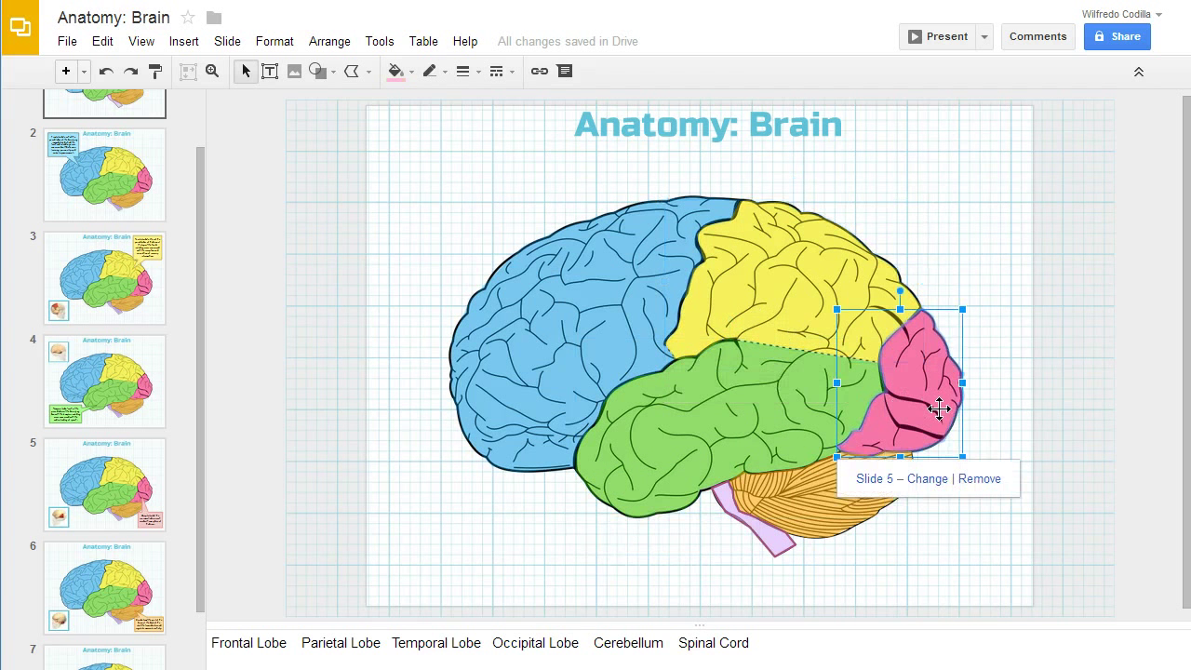
click(819, 503)
click(768, 523)
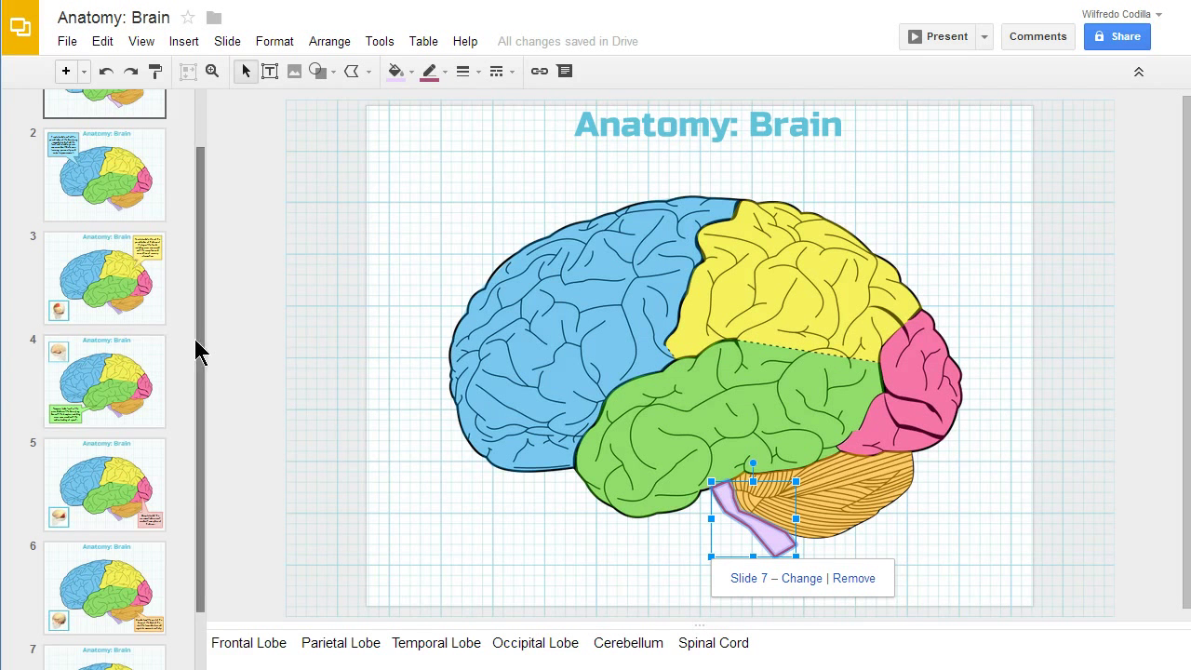
scroll(199, 345, up, 2)
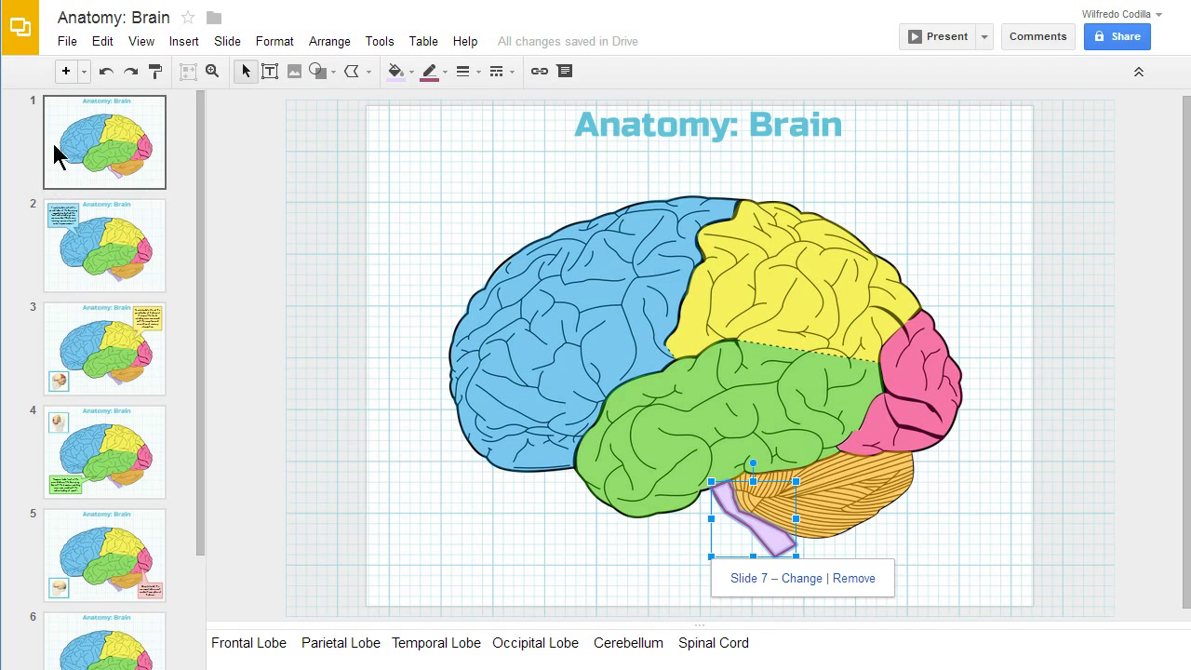
Go to slide 1, then view the Frontal and Parietal Lobe callout slides
click(93, 184)
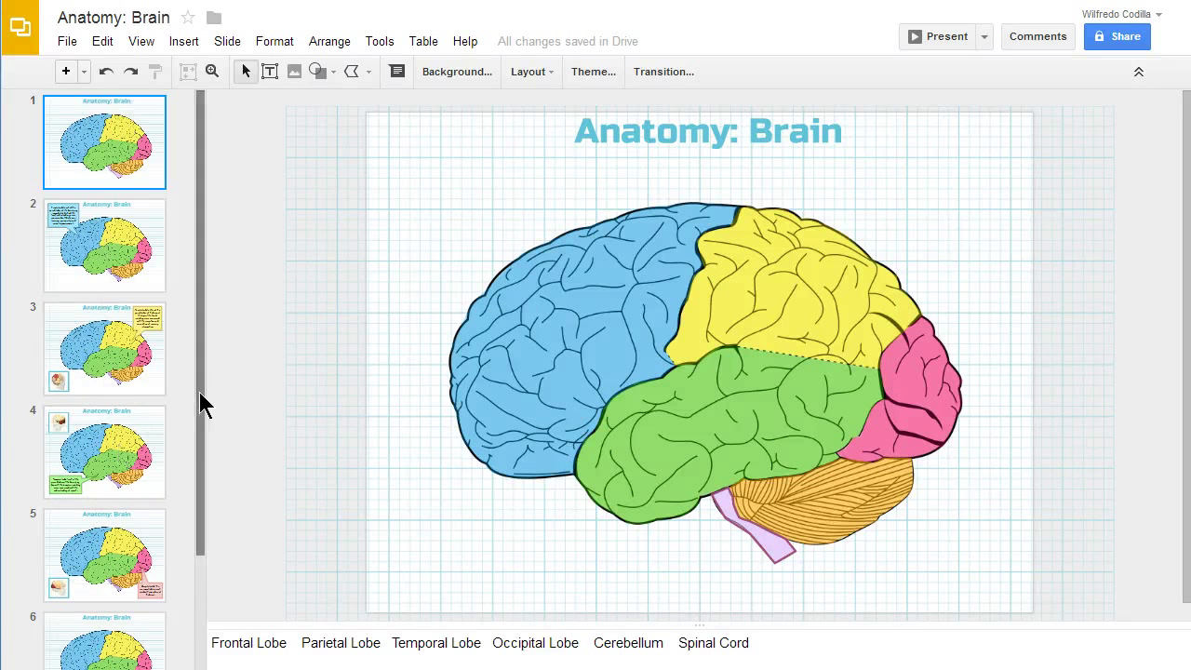
drag(200, 392, 204, 519)
click(224, 511)
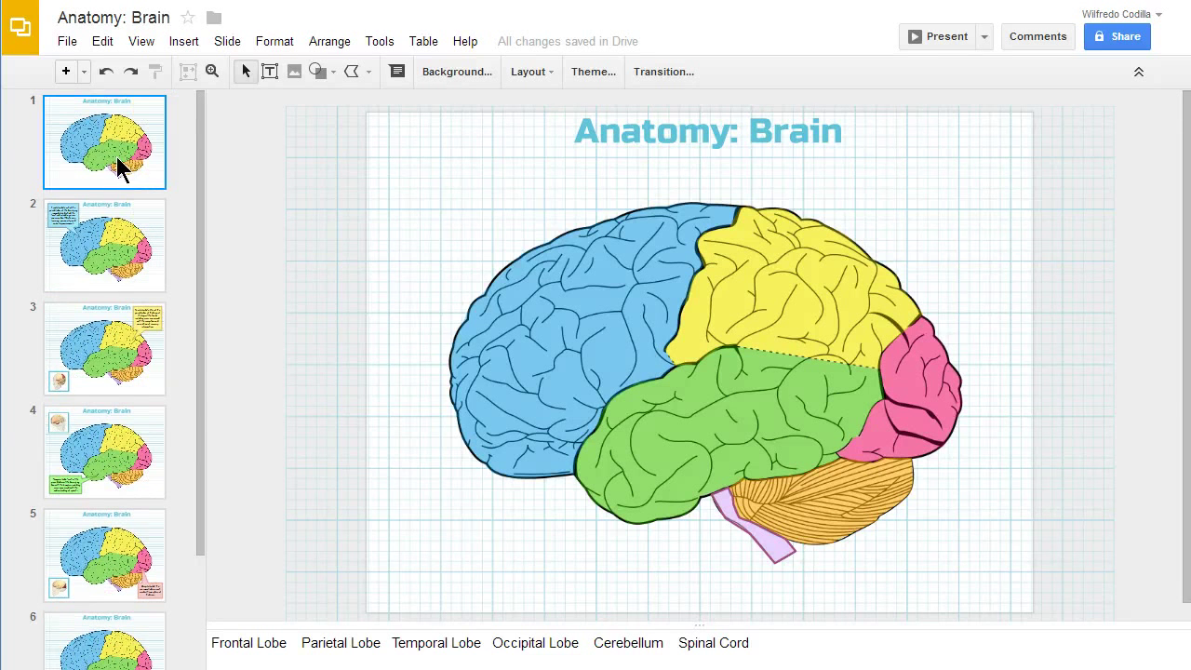
click(105, 251)
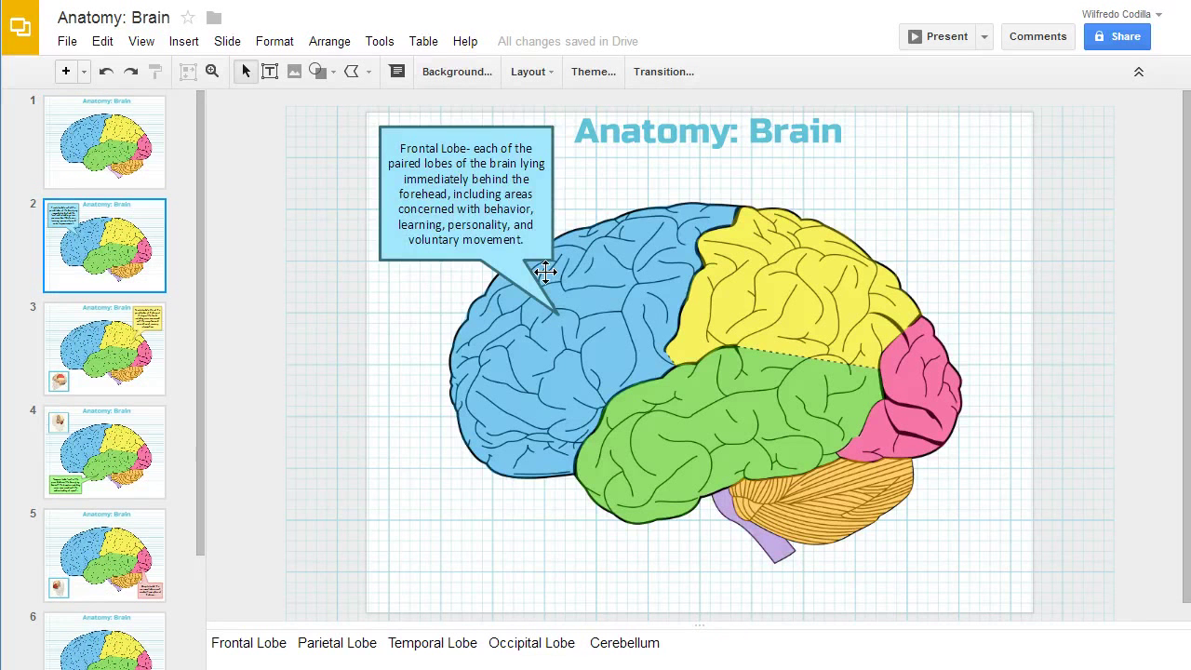
click(95, 355)
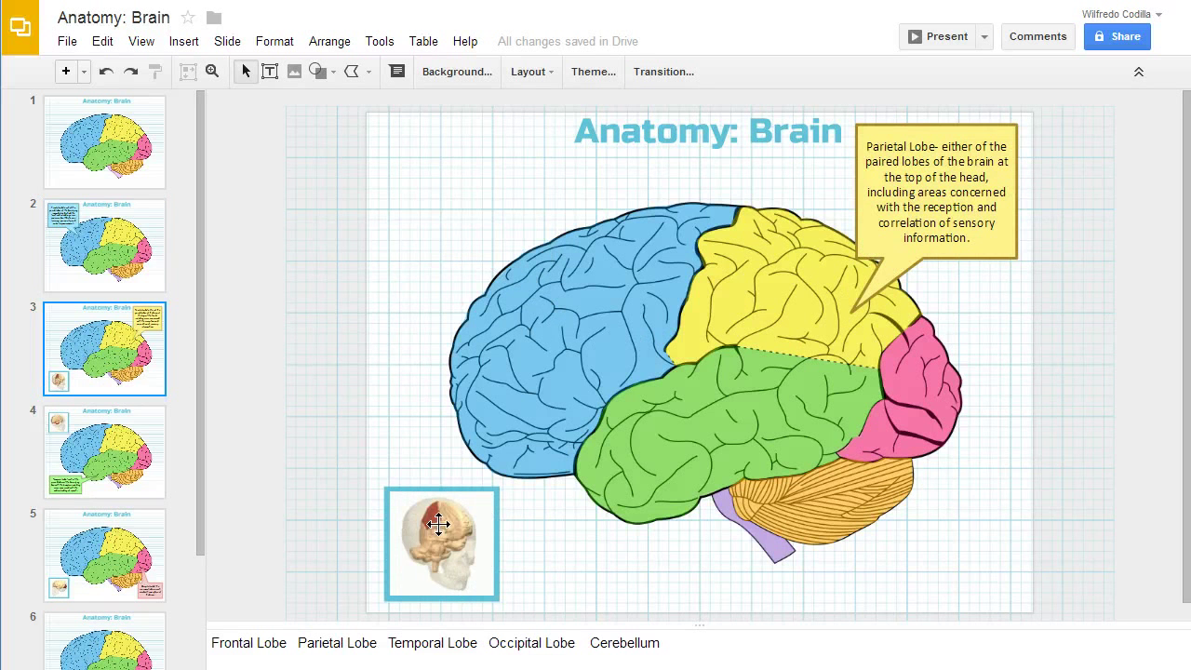
Review the Temporal, Occipital, Cerebellum and Spinal Cord callout slides 4–7
click(97, 470)
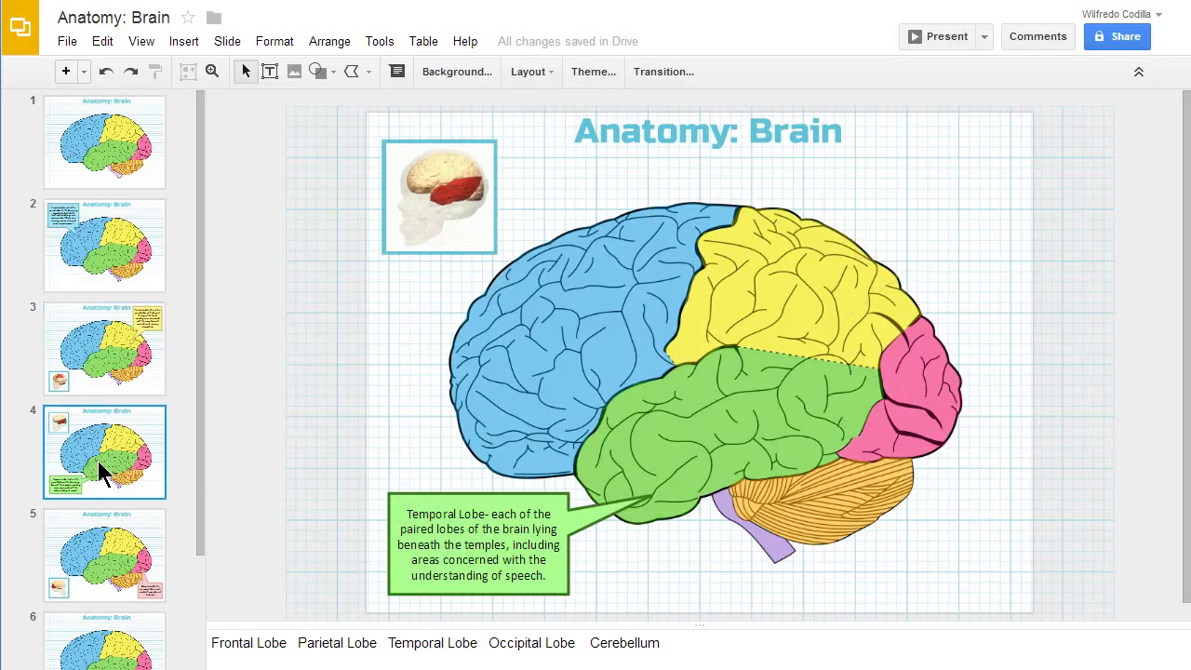
drag(202, 468, 186, 627)
click(107, 425)
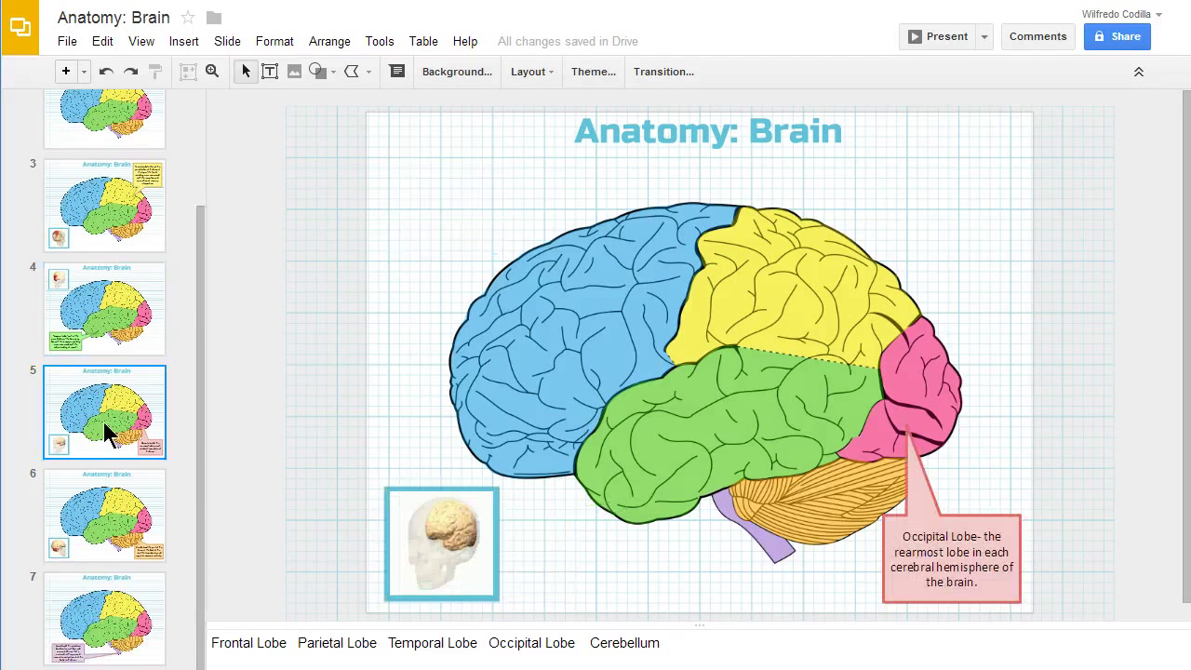
click(105, 537)
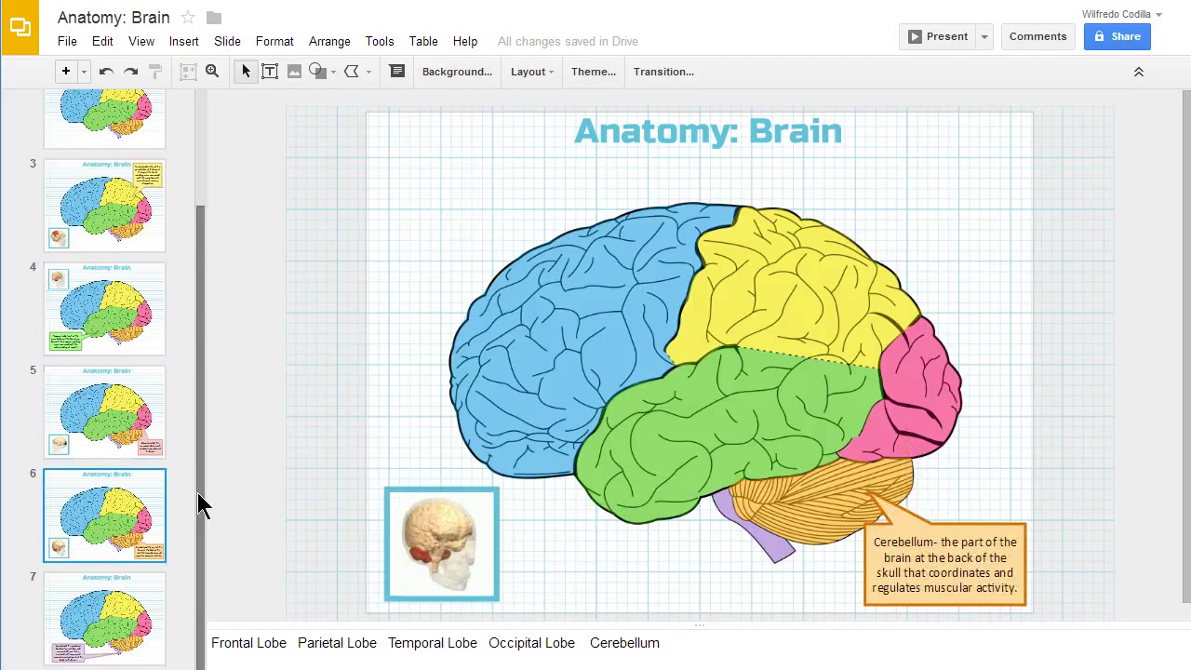
click(100, 603)
drag(199, 550, 199, 433)
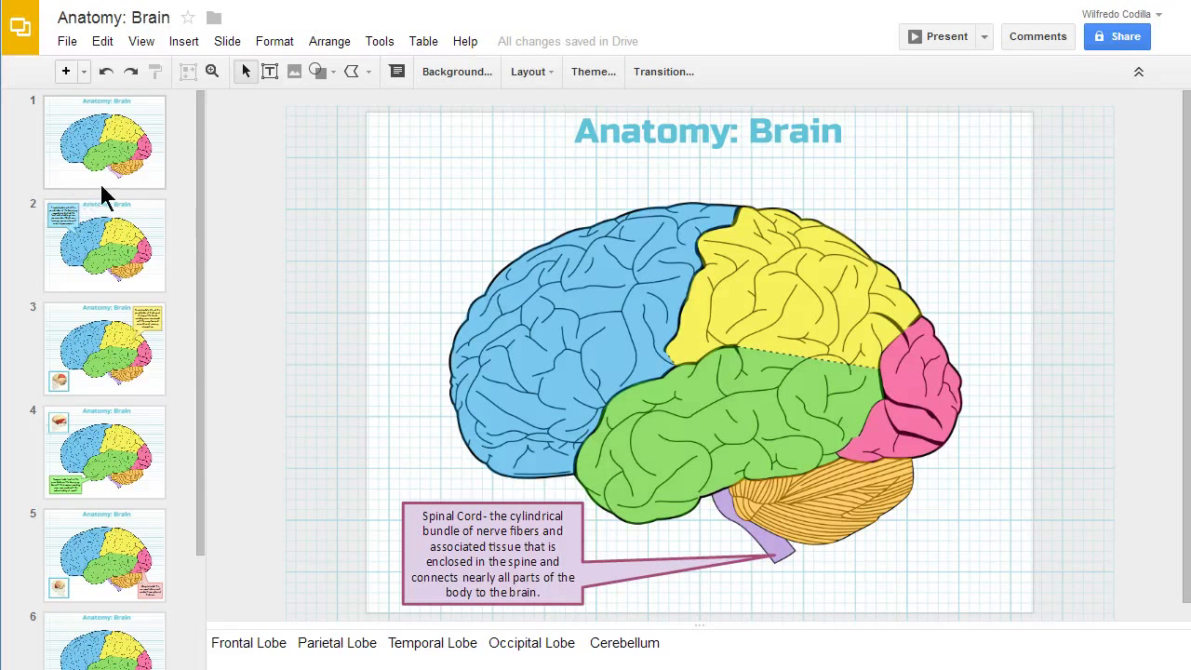
mouse_move(140, 669)
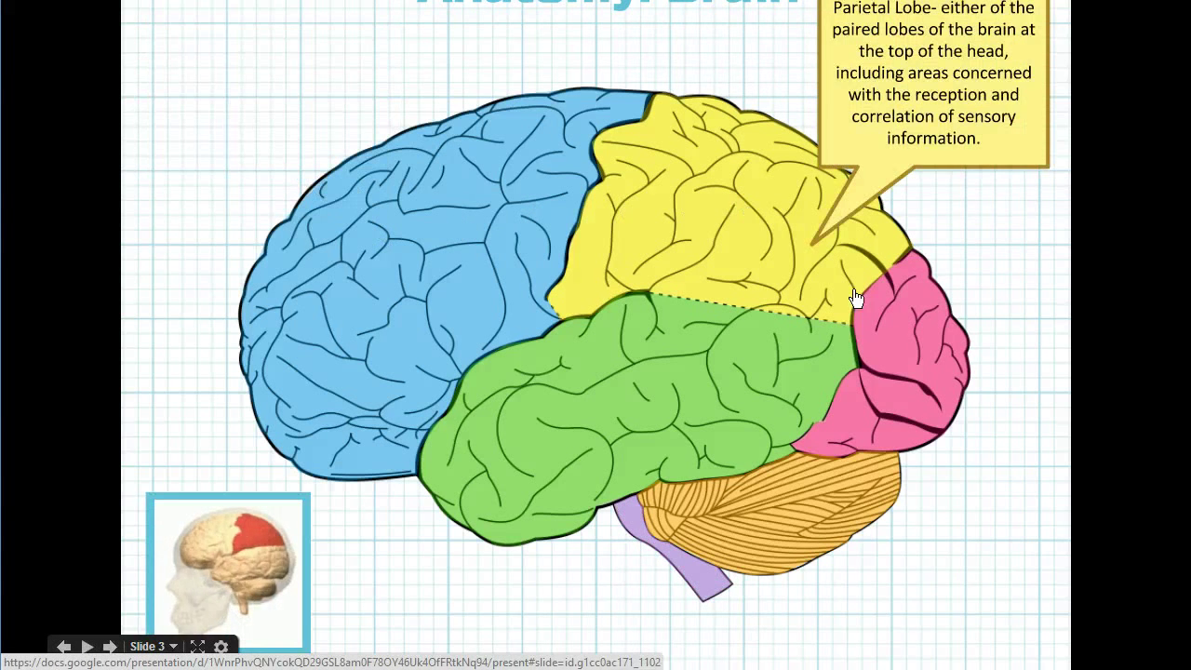
click(898, 357)
click(707, 386)
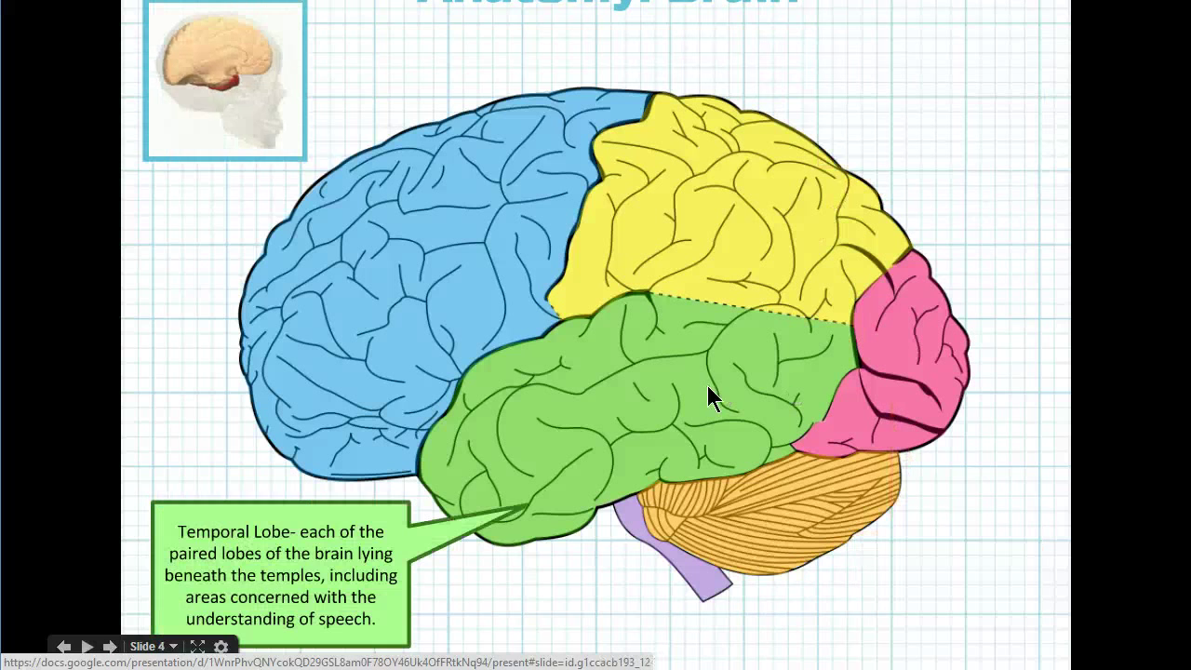
click(776, 519)
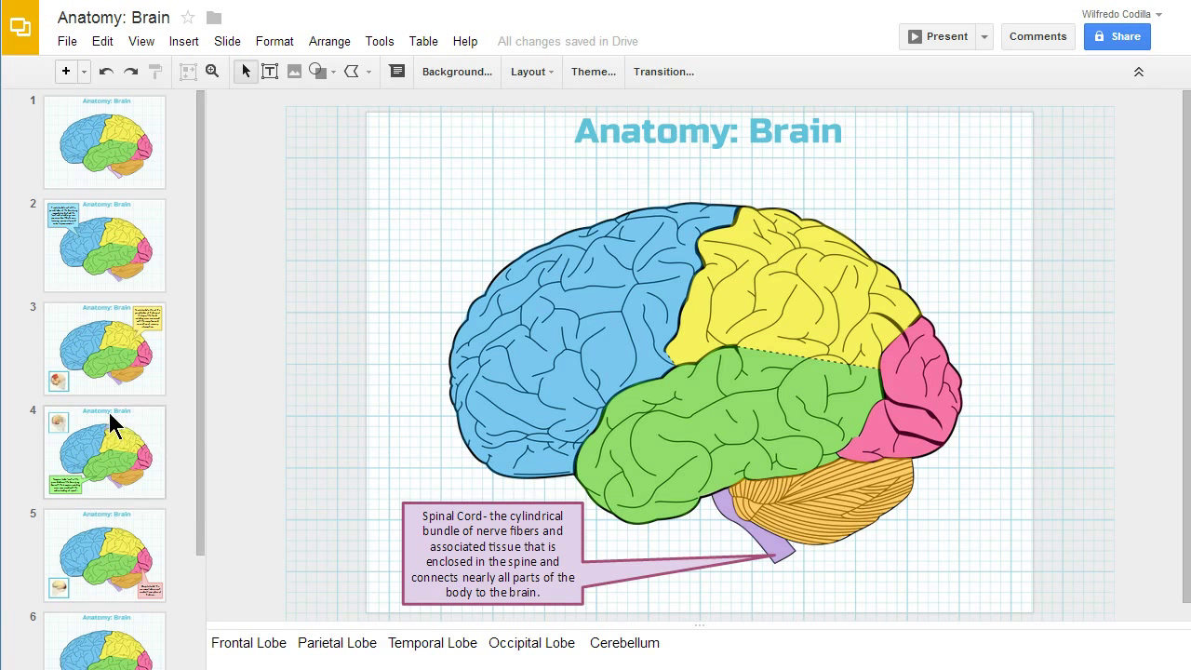
Scroll the filmstrip and select slide 2, the Frontal Lobe callout
mouse_move(198, 417)
mouse_down()
mouse_move(190, 530)
mouse_move(210, 423)
mouse_move(198, 425)
mouse_move(202, 399)
mouse_up()
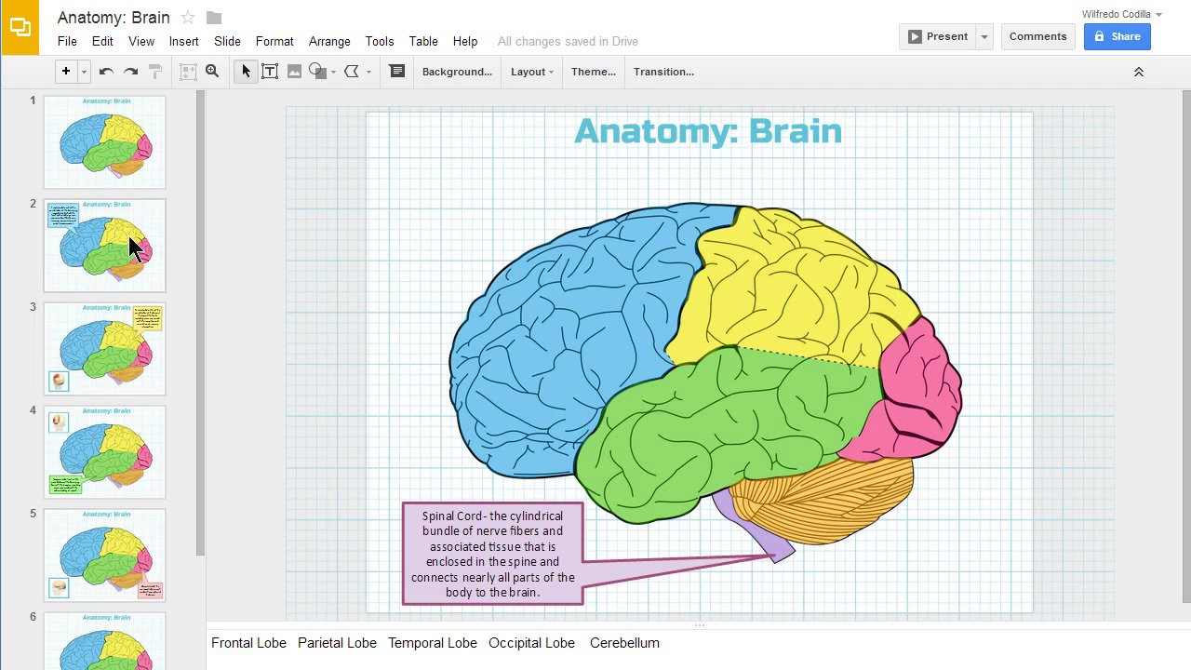
click(67, 294)
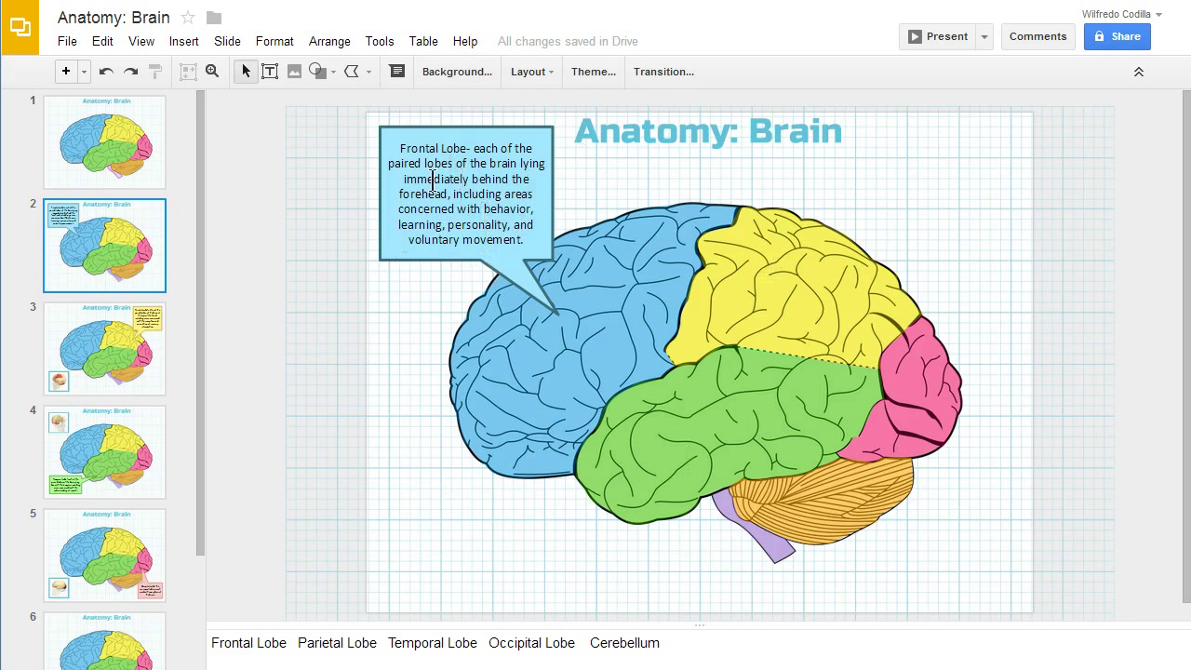
Select 'Frontal Lobe' in the callout and research it in the Research sidebar
drag(466, 148, 400, 151)
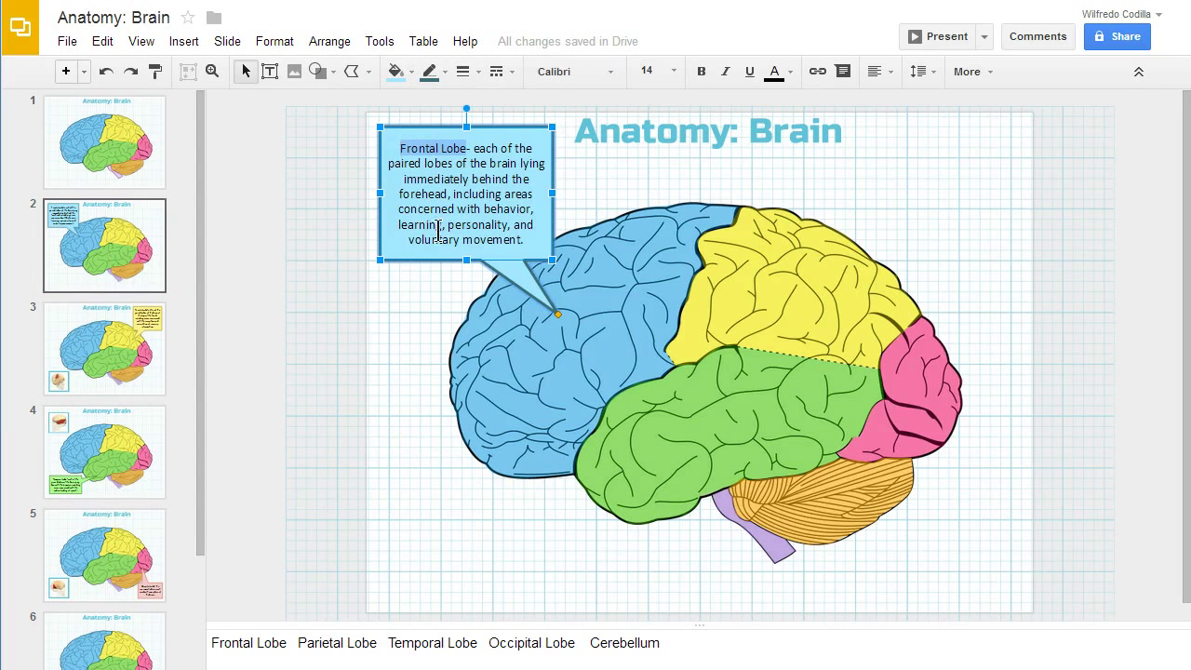
right_click(434, 149)
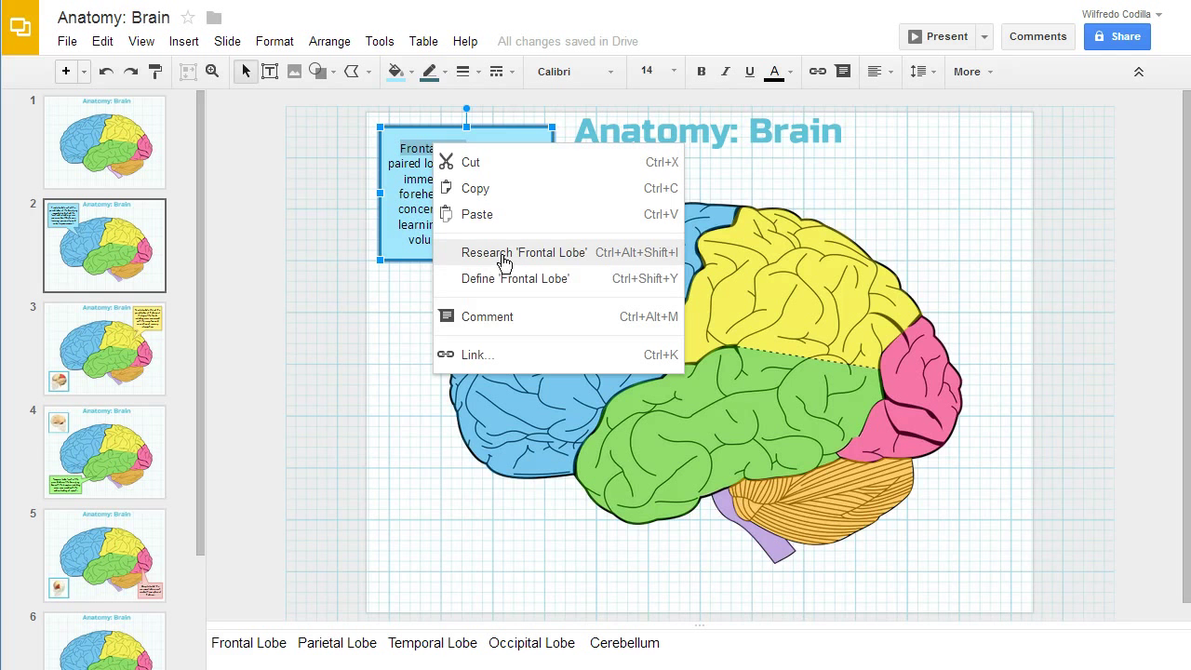
click(502, 254)
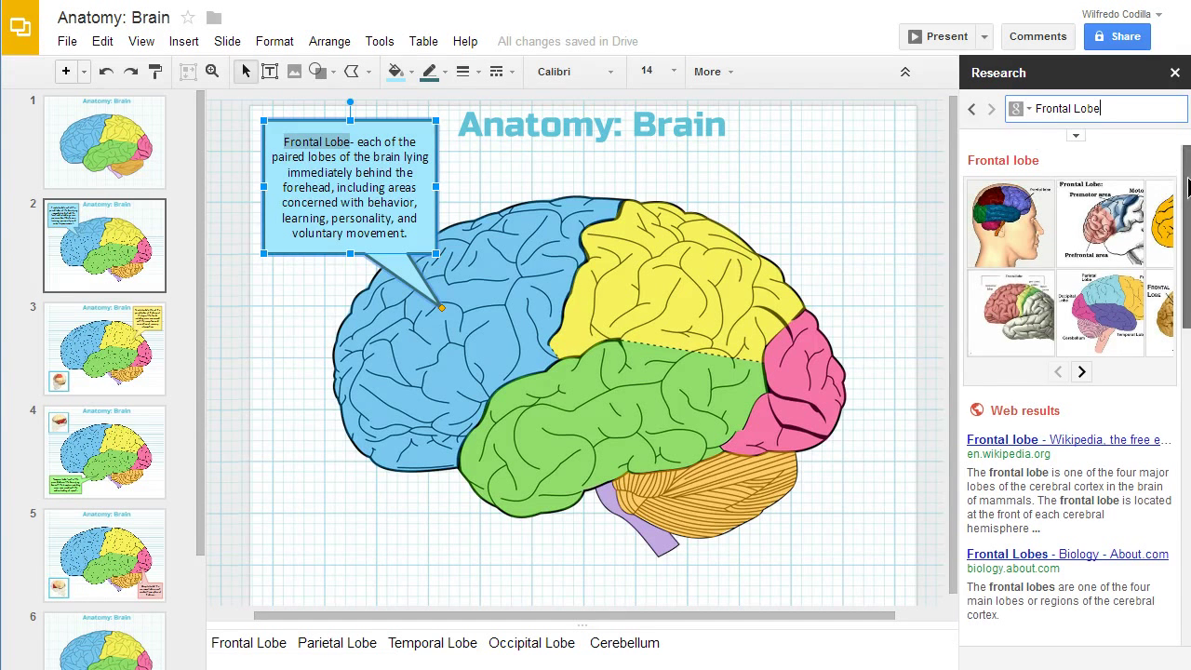
drag(1189, 186, 1184, 224)
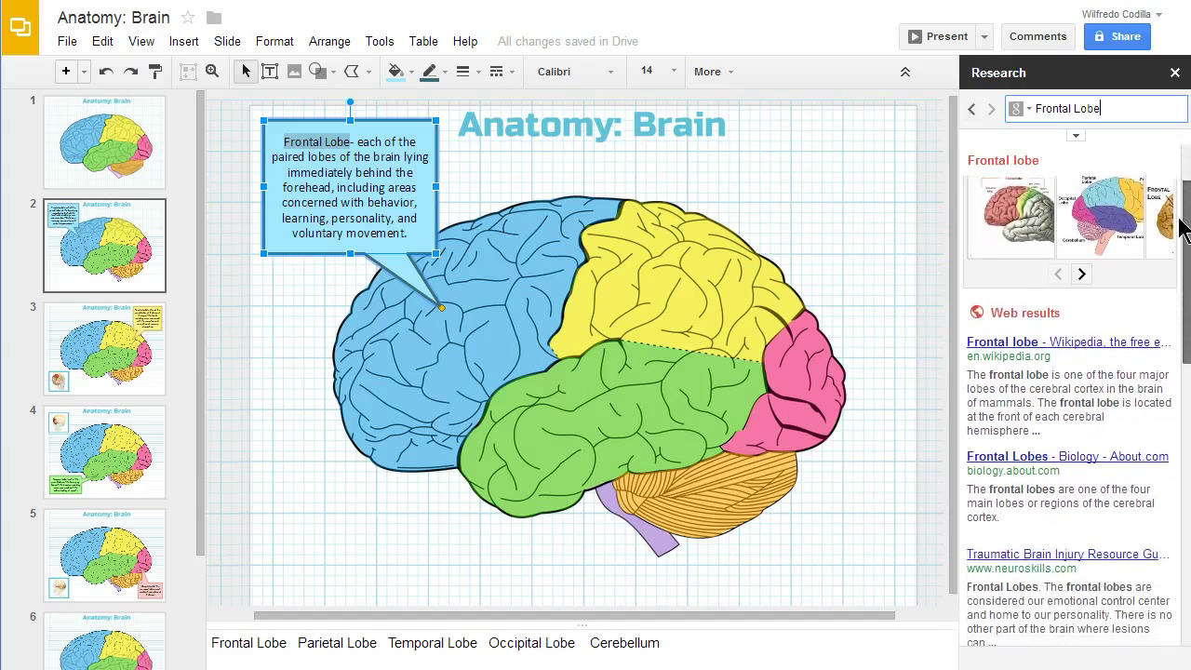
Browse the Wikipedia Frontal lobe article and drag its animation image toward Slides
mouse_move(1019, 340)
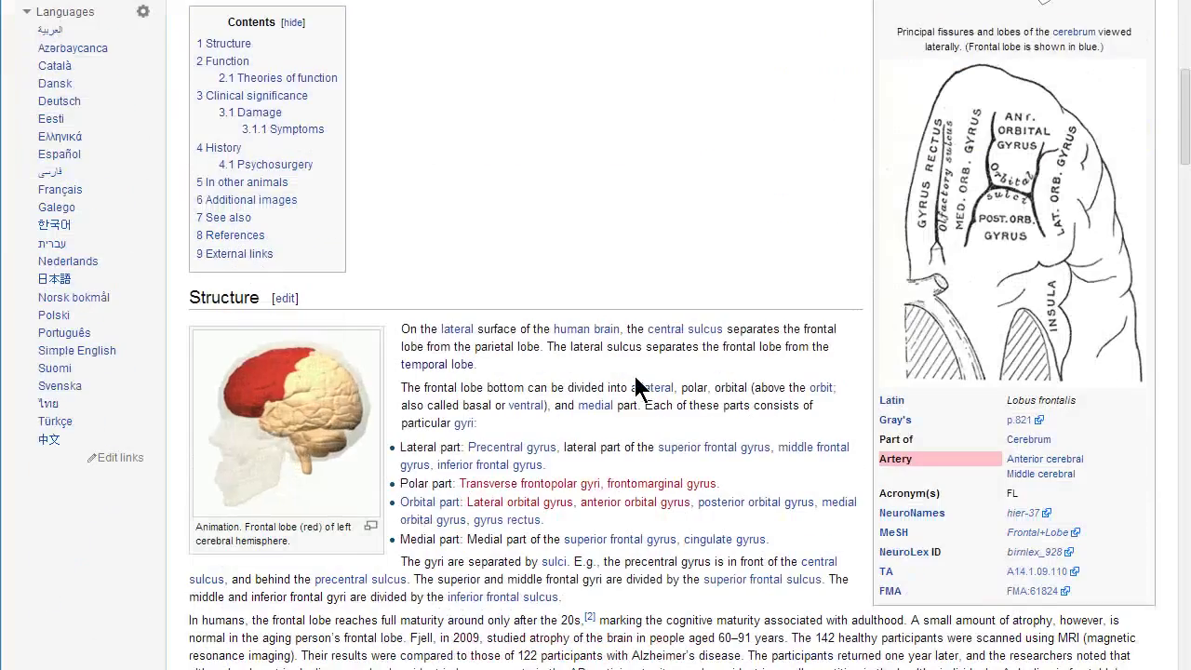
scroll(638, 386, down, 4)
scroll(638, 386, up, 3)
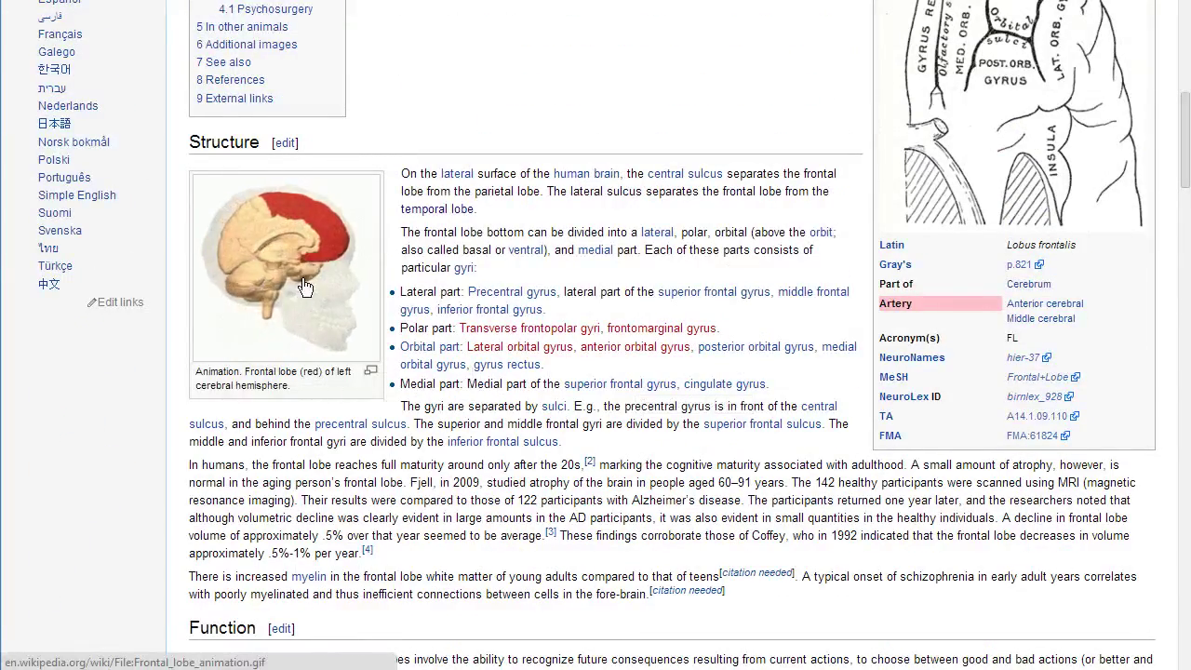
scroll(305, 279, up, 3)
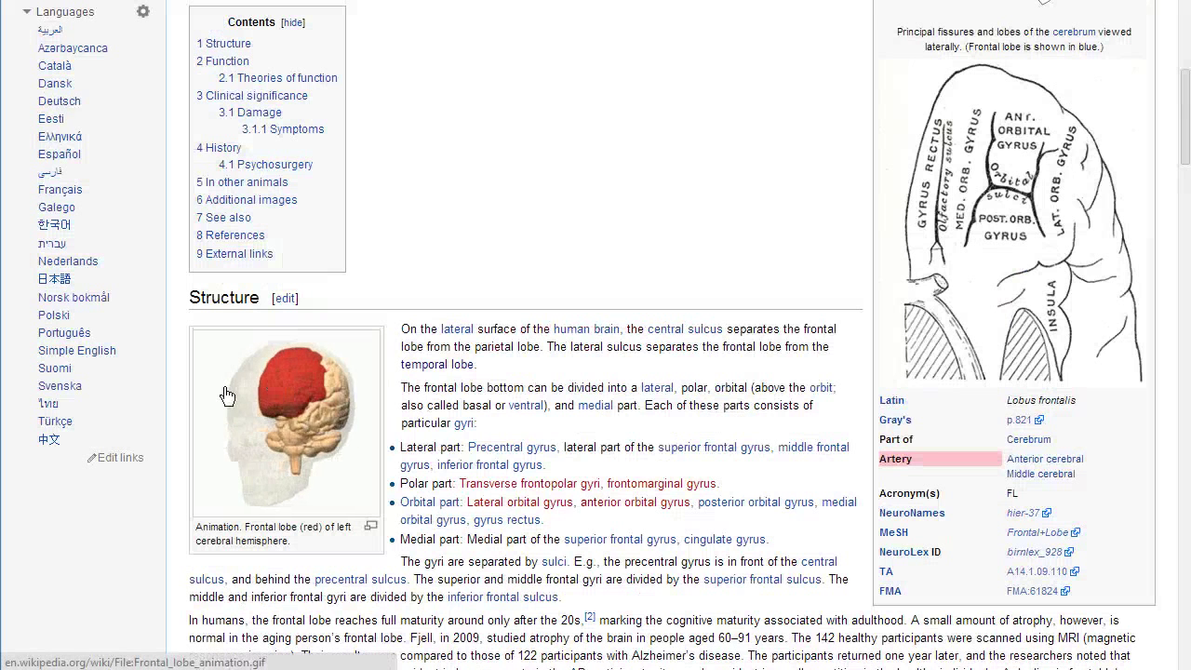
drag(284, 400, 1100, 337)
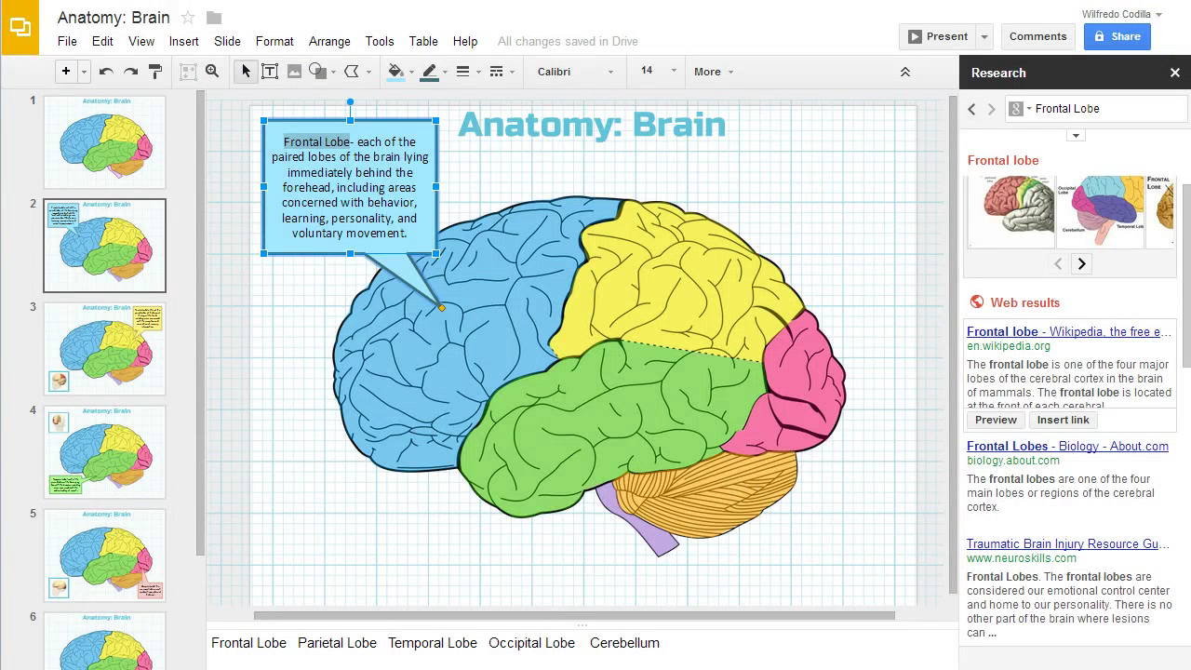
Drop the frontal lobe GIF at the slide's bottom-left and deselect the callout
drag(1190, 447, 366, 551)
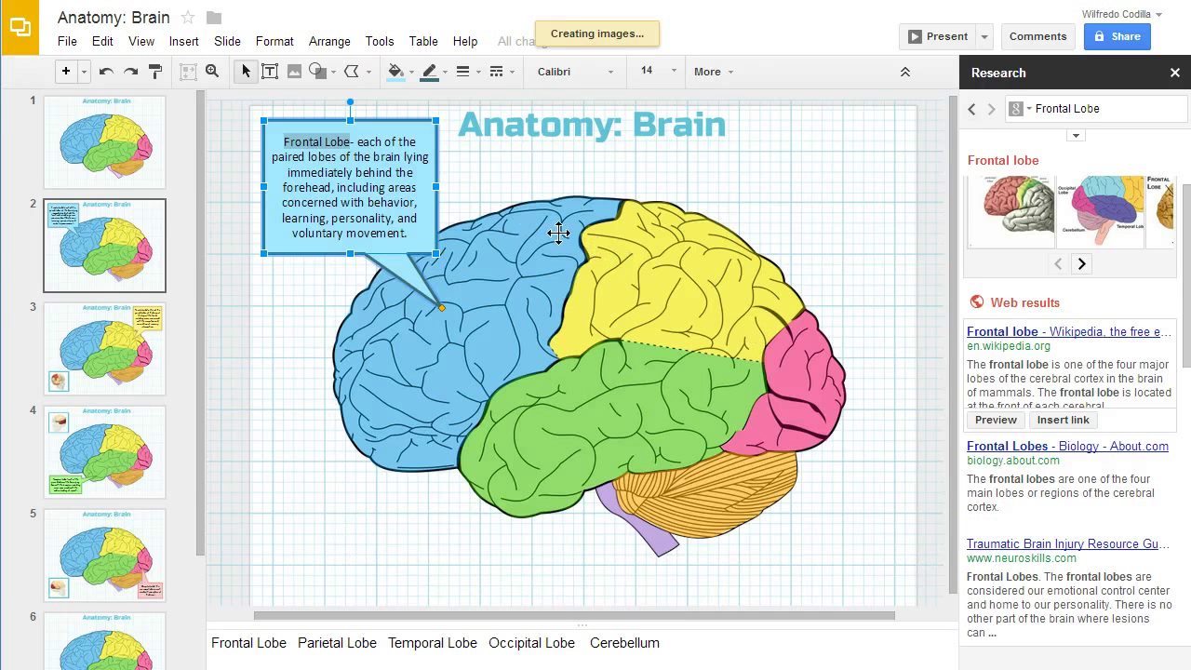
click(321, 158)
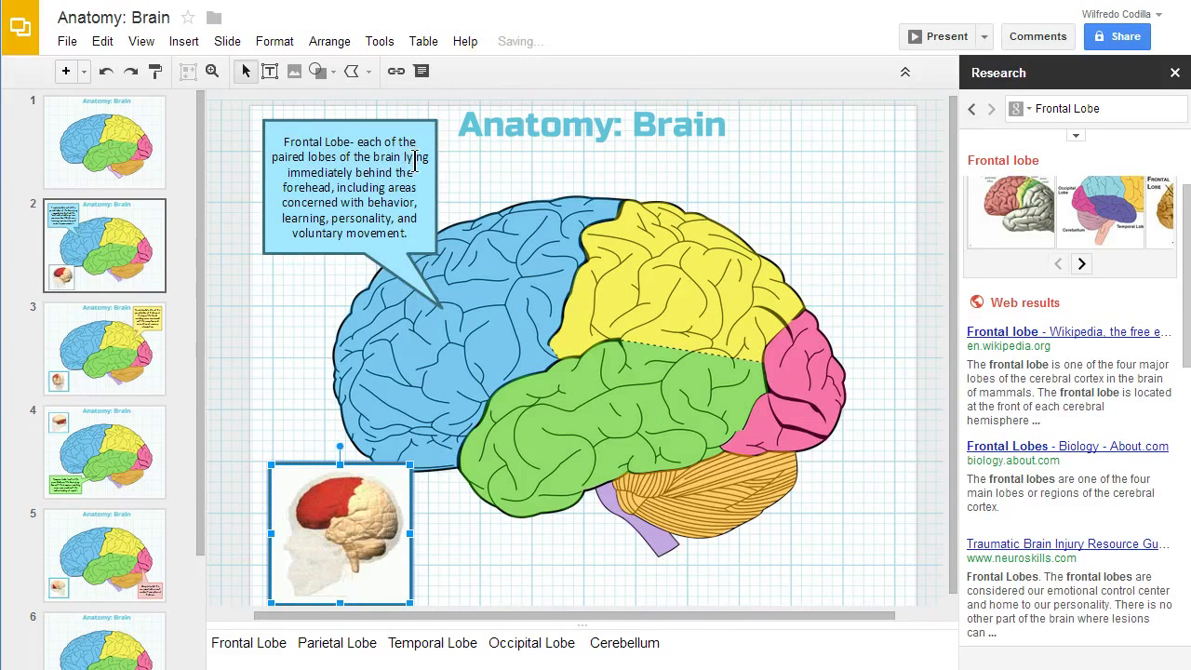
right_click(417, 170)
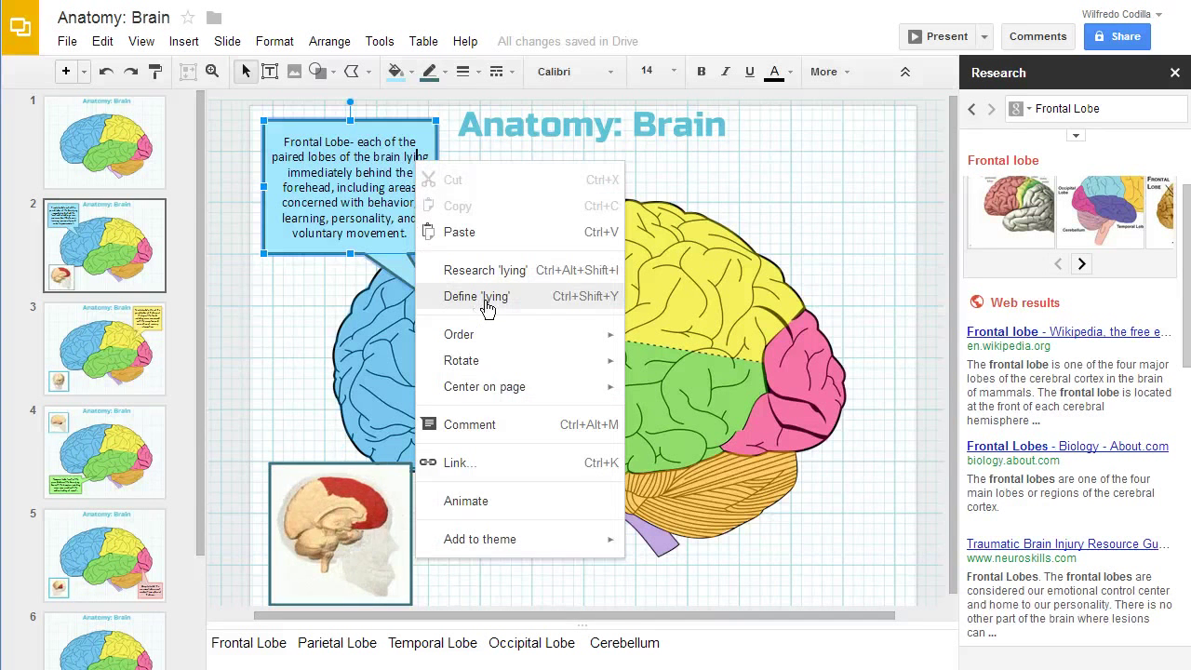
click(373, 269)
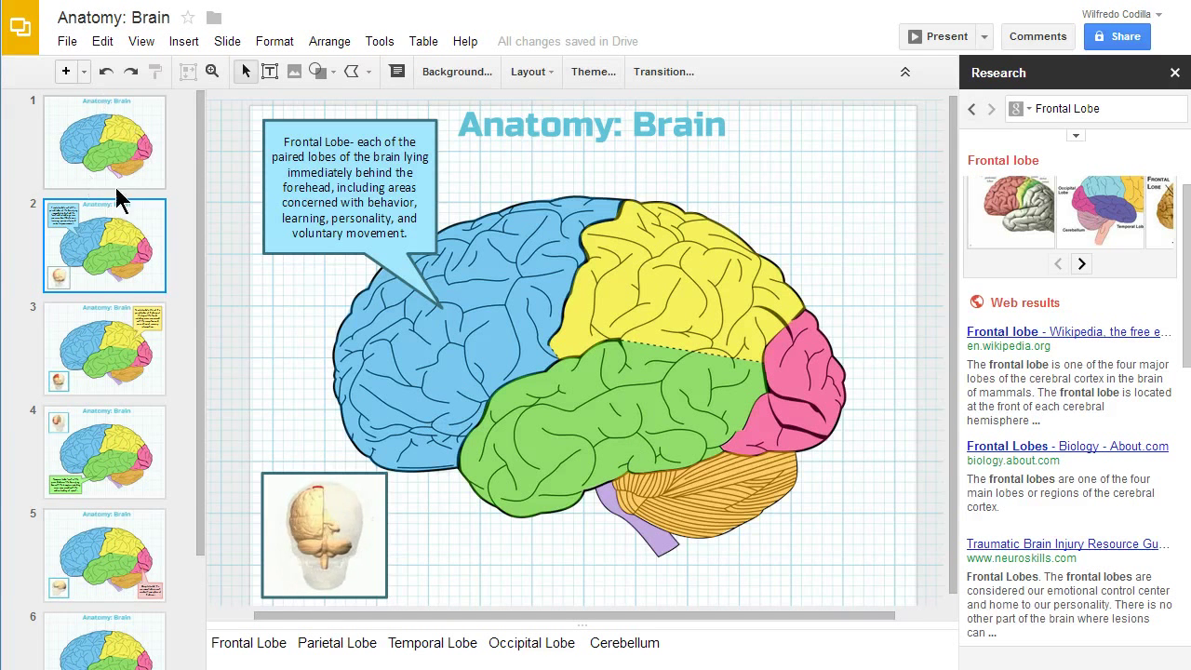
Step through the Parietal and Temporal slides to slide 5, the Occipital Lobe callout
click(95, 326)
click(108, 435)
click(119, 575)
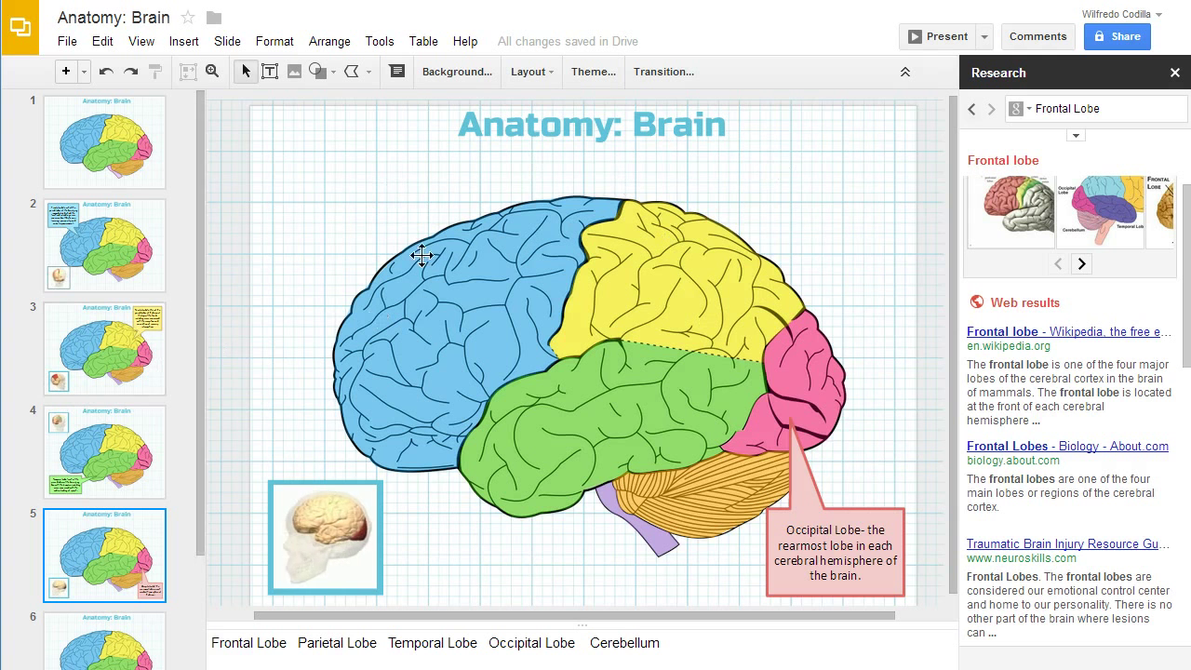
click(985, 37)
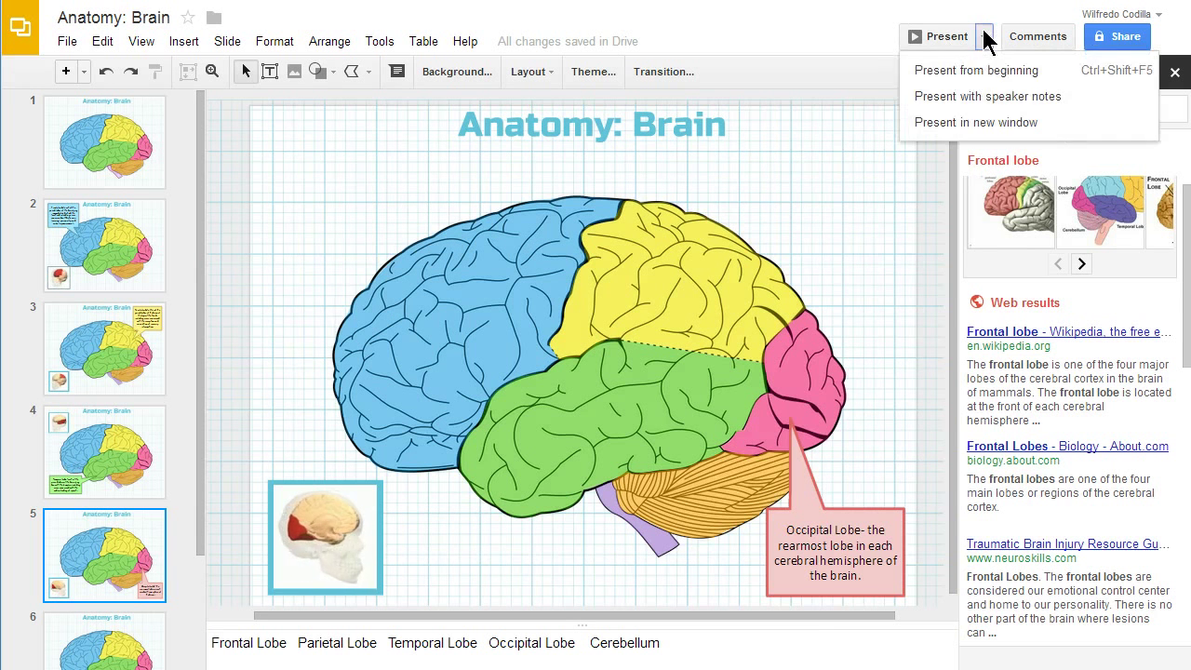
click(987, 97)
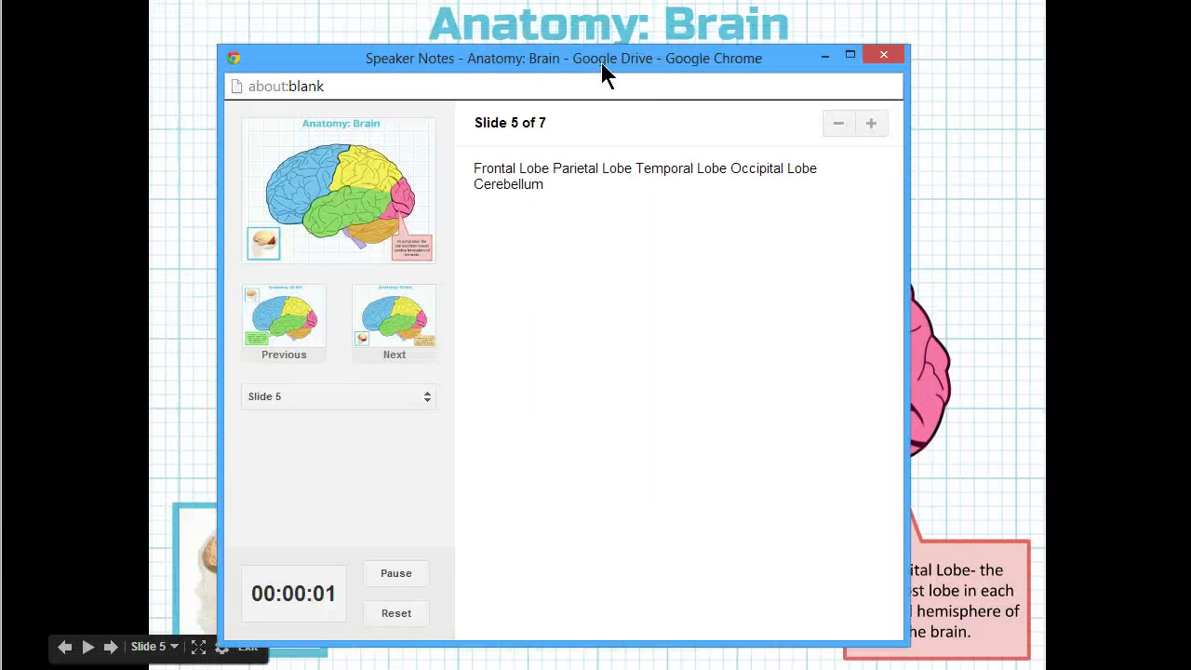
drag(601, 62, 648, 36)
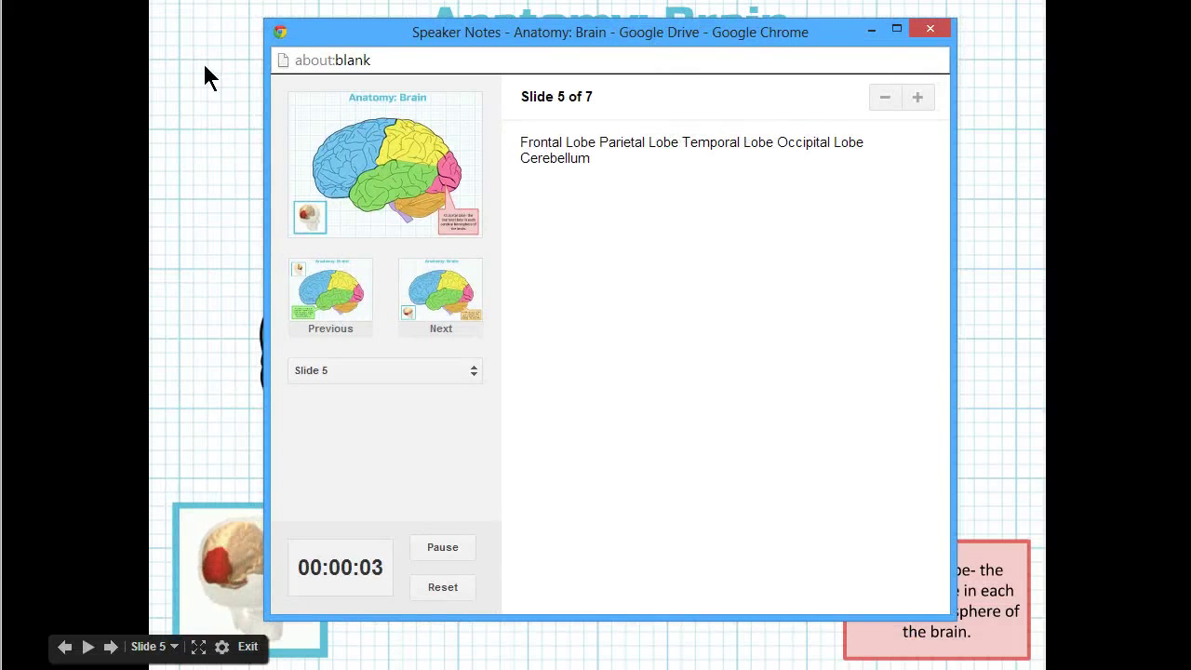